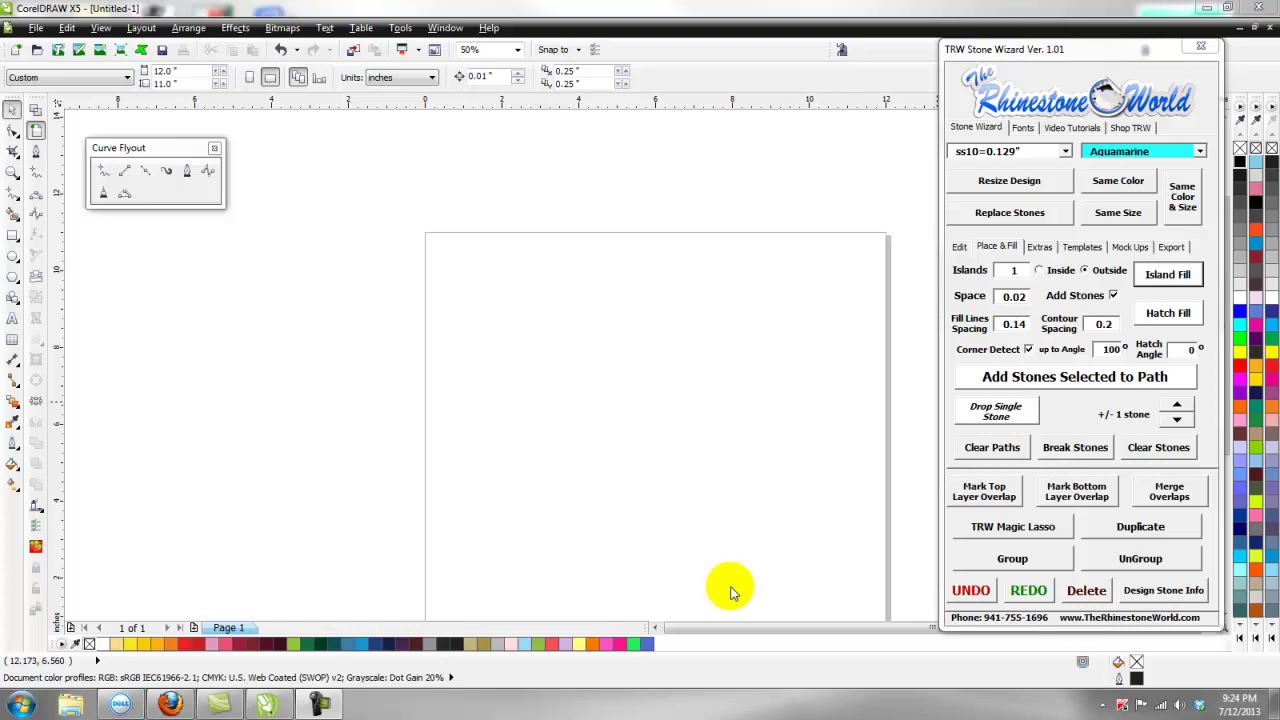
click(723, 397)
scroll(720, 400, down, 1)
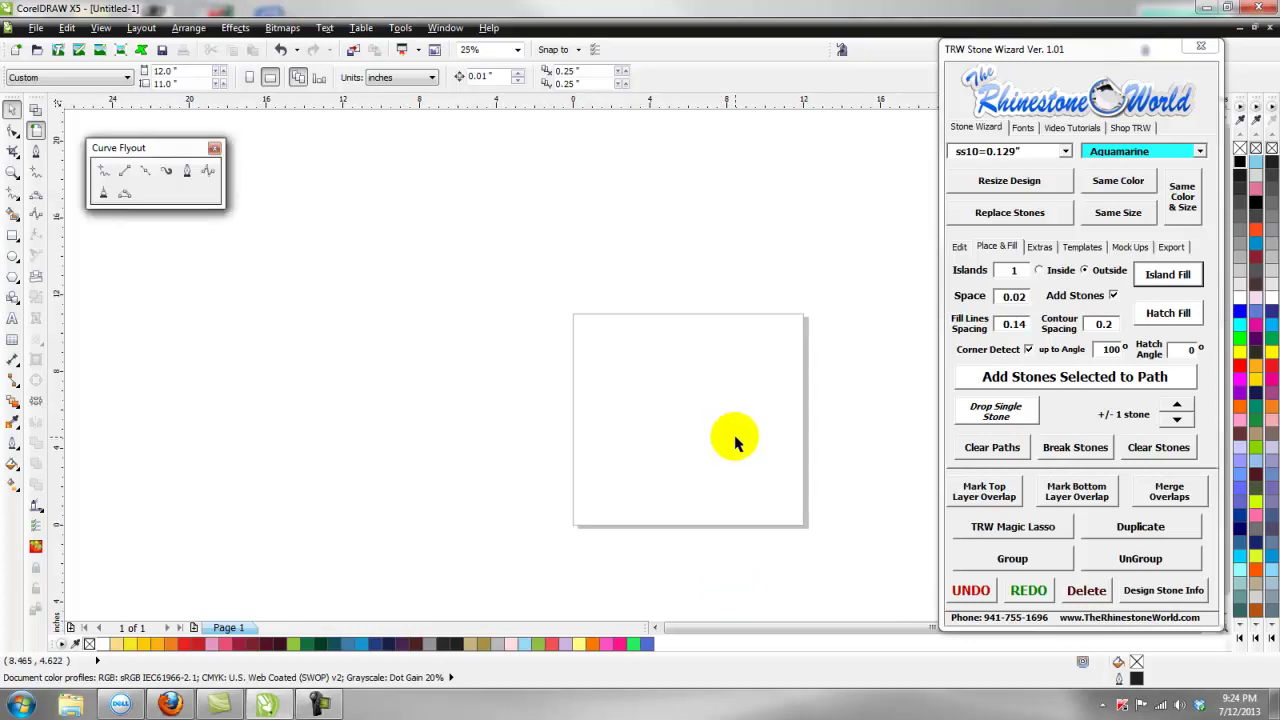
scroll(735, 443, up, 1)
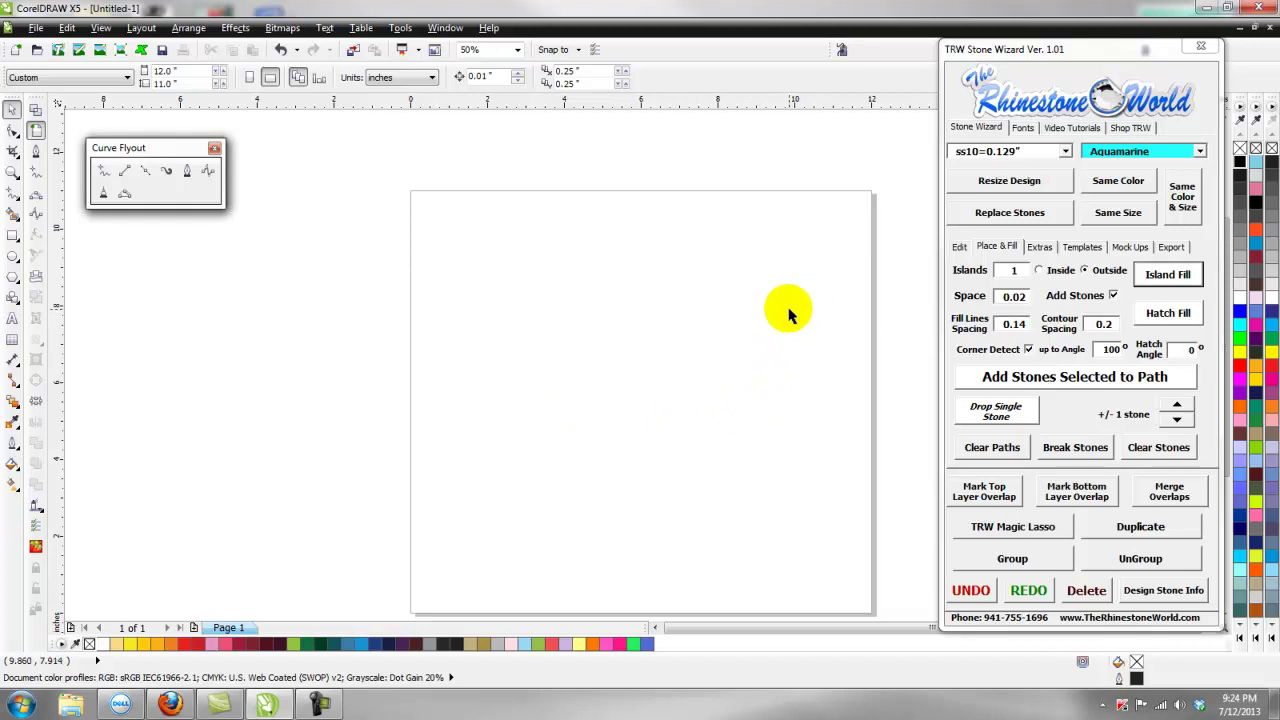
click(564, 370)
click(755, 299)
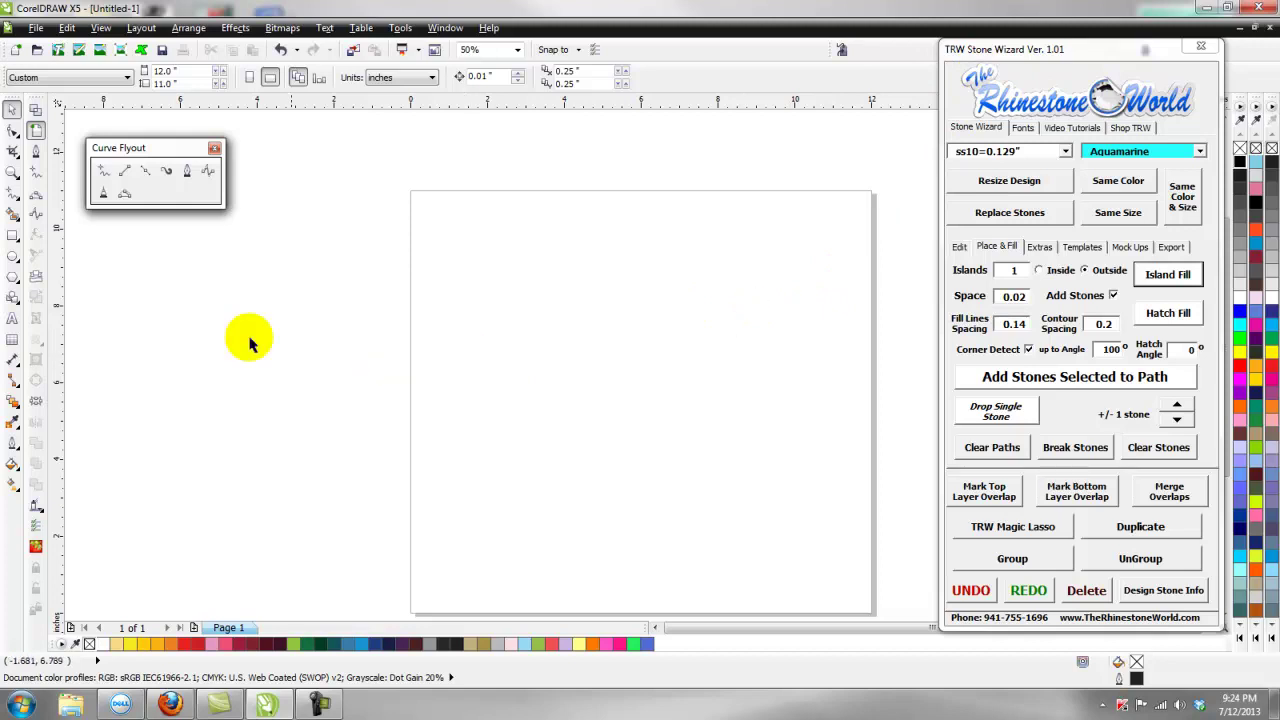
Add the artistic text "test" on the page and enlarge it to about 3.8 by 1.7 inches.
click(13, 318)
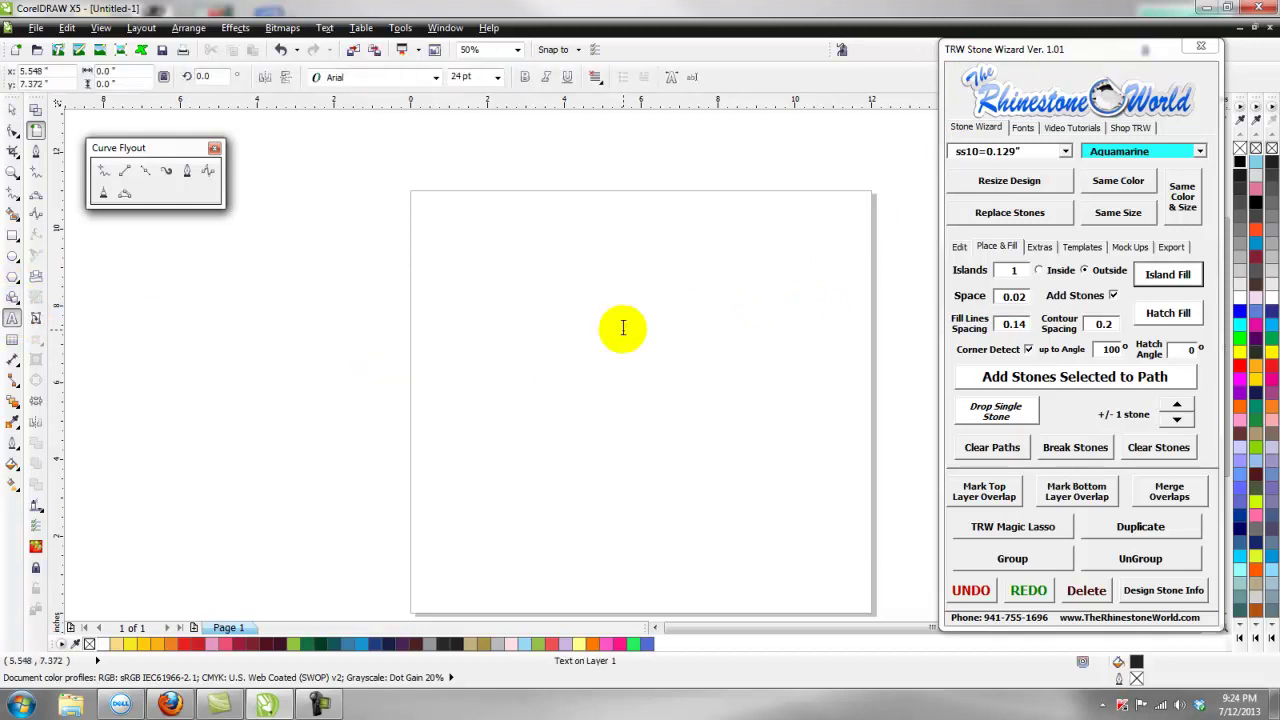
click(11, 112)
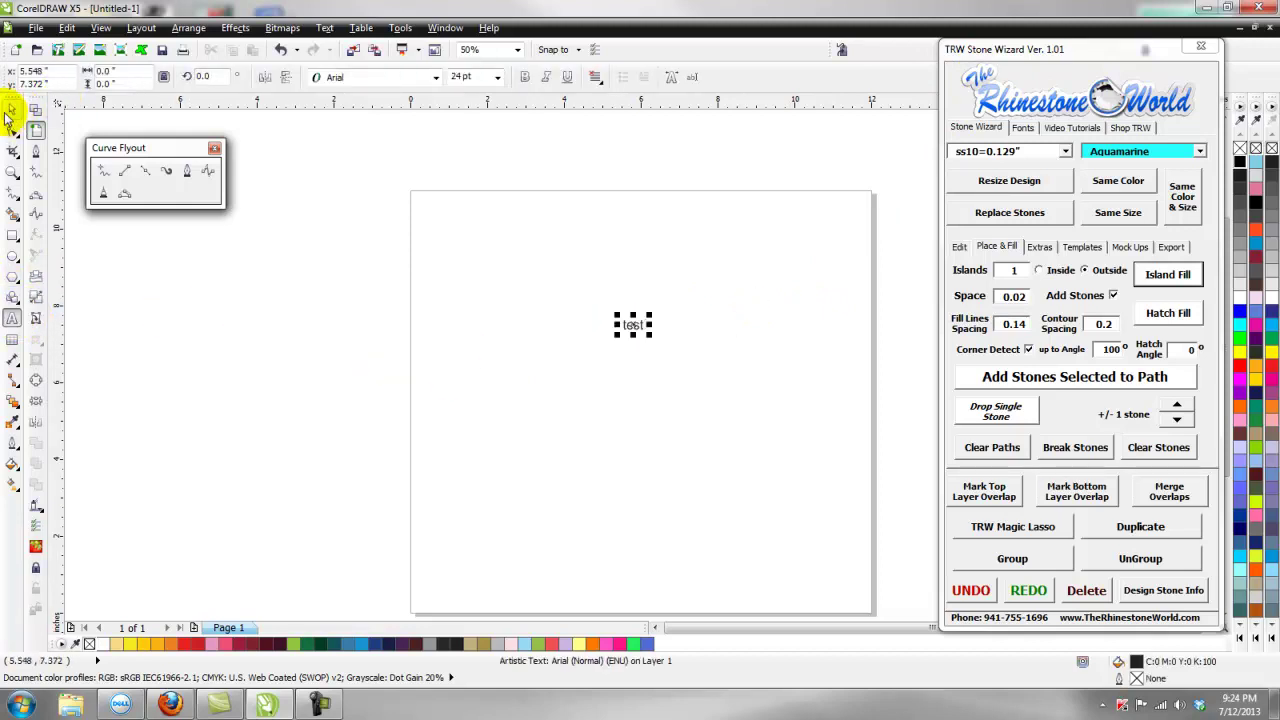
drag(651, 337, 776, 391)
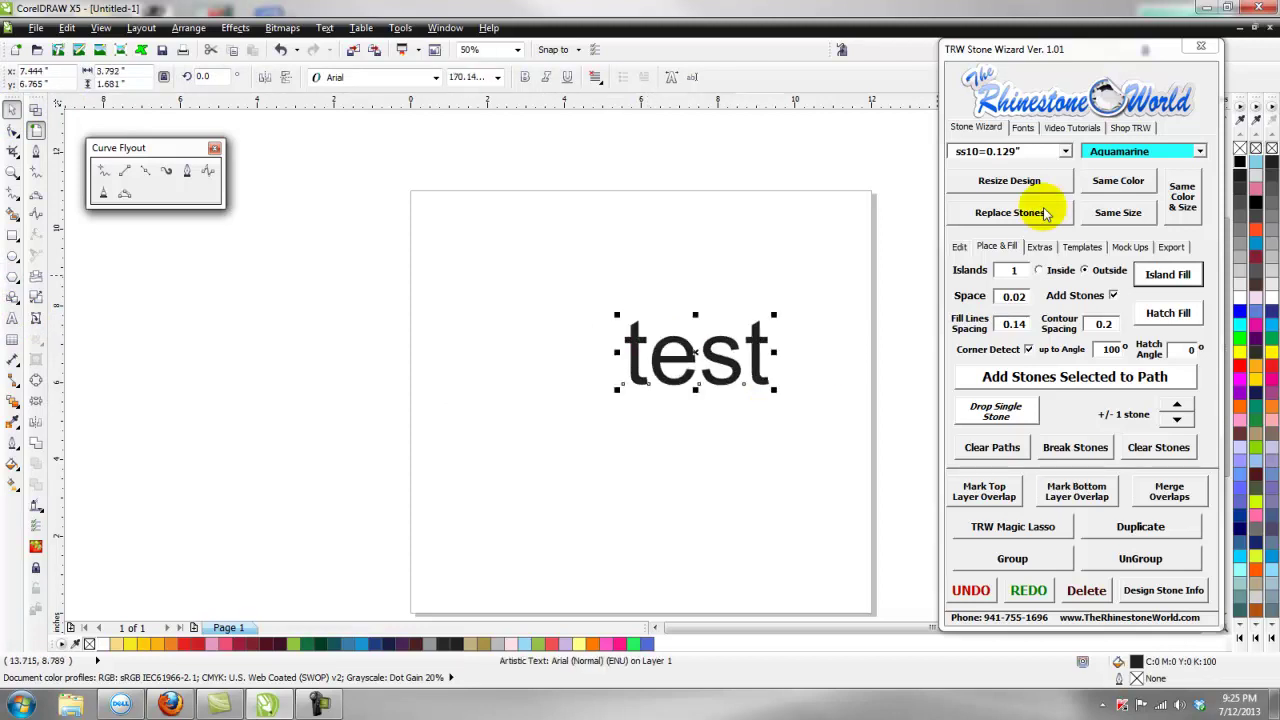
Set the text's font to TRW 46 RF and convert it with 2 Color Magic Text.
click(1022, 128)
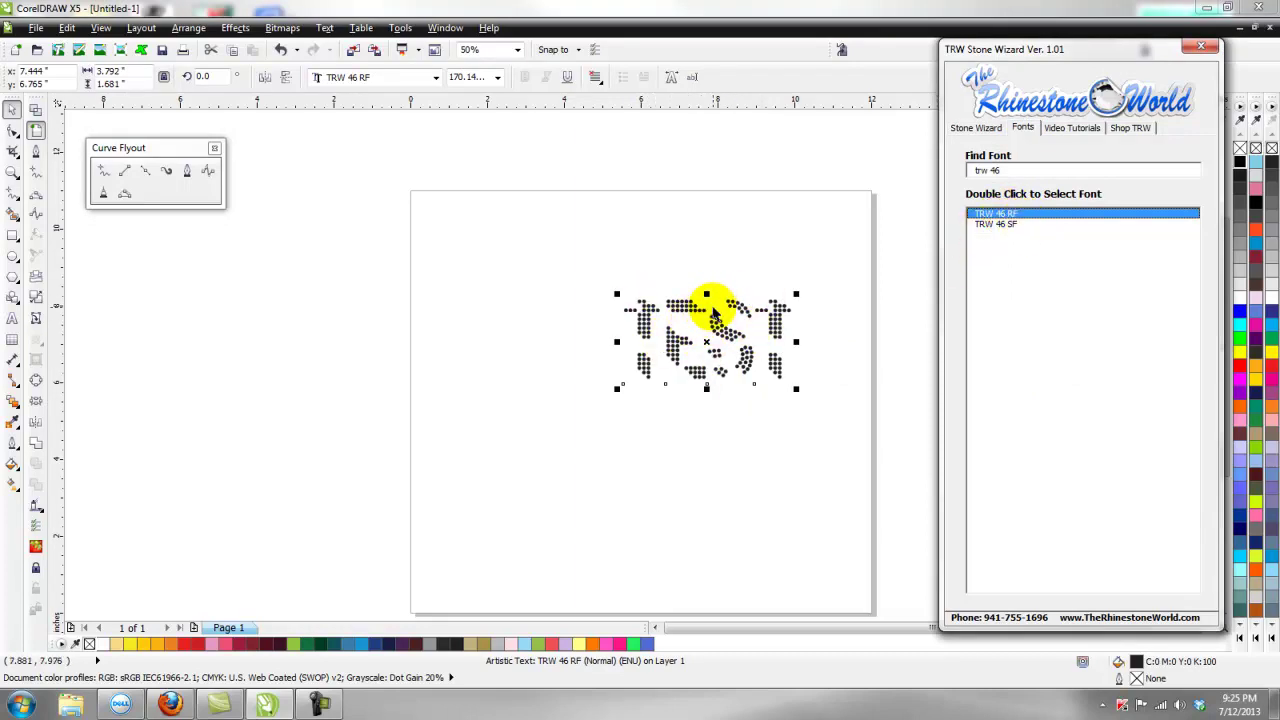
click(778, 338)
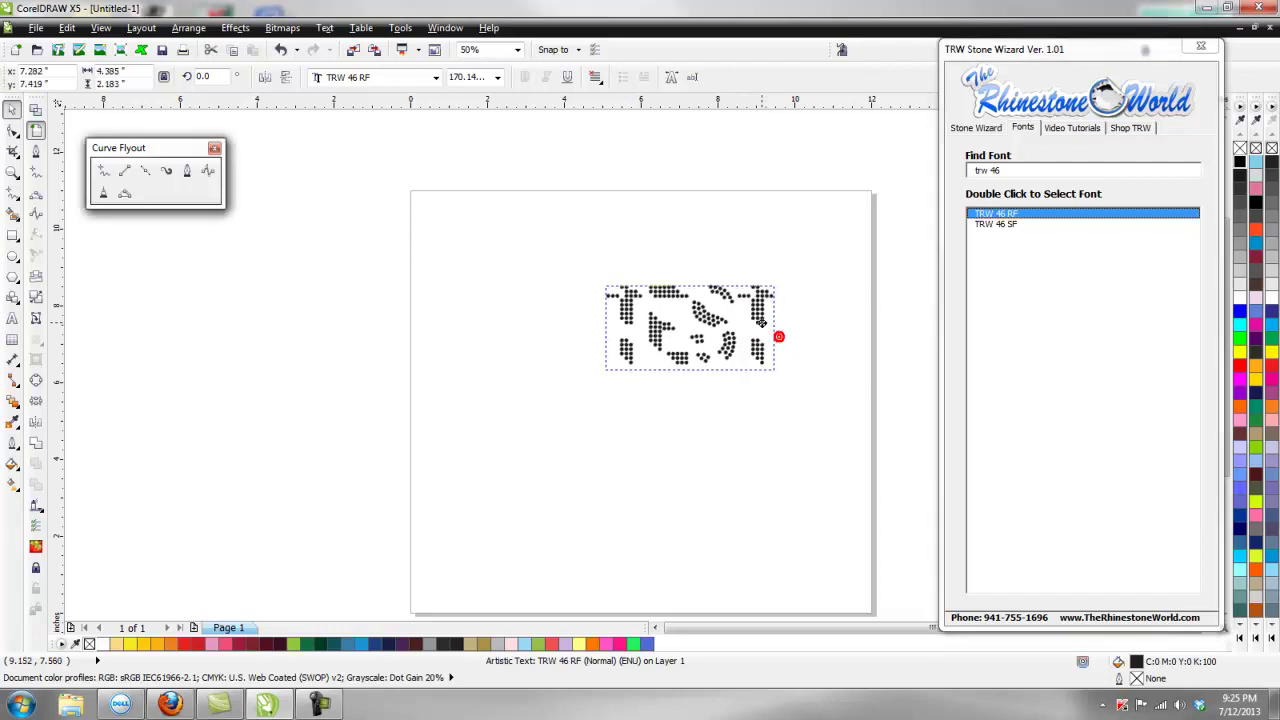
click(973, 137)
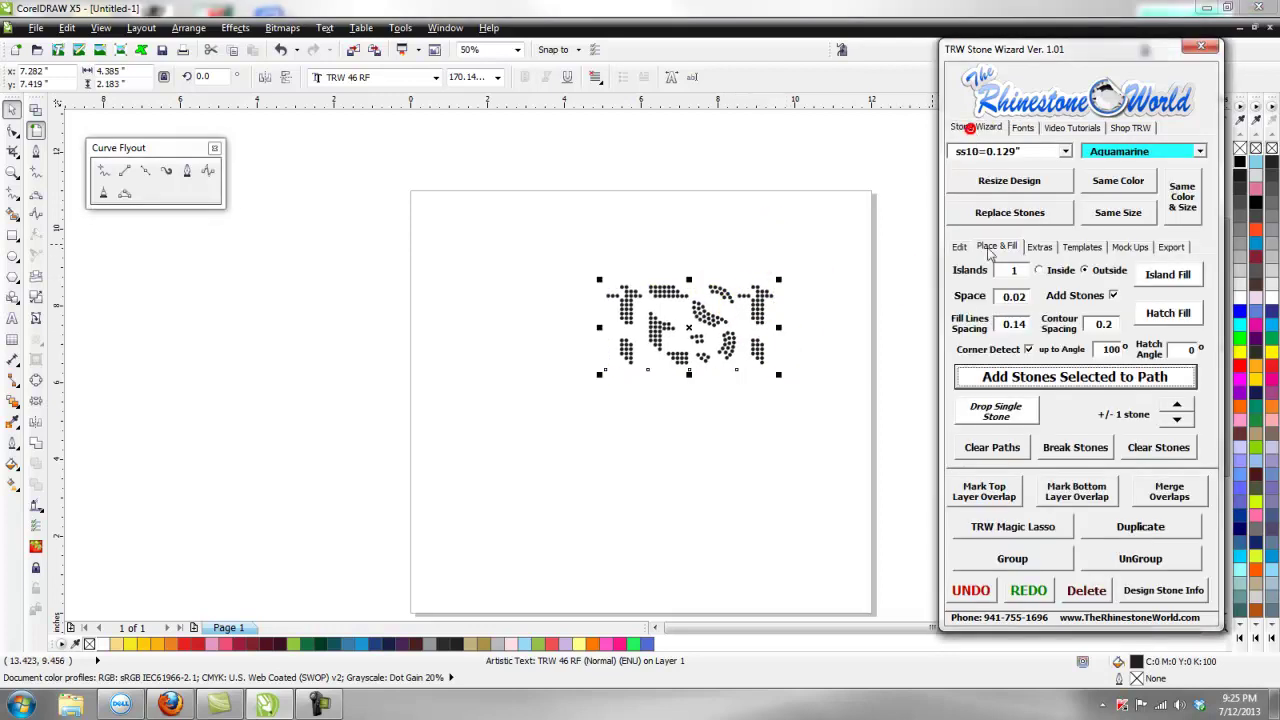
click(959, 247)
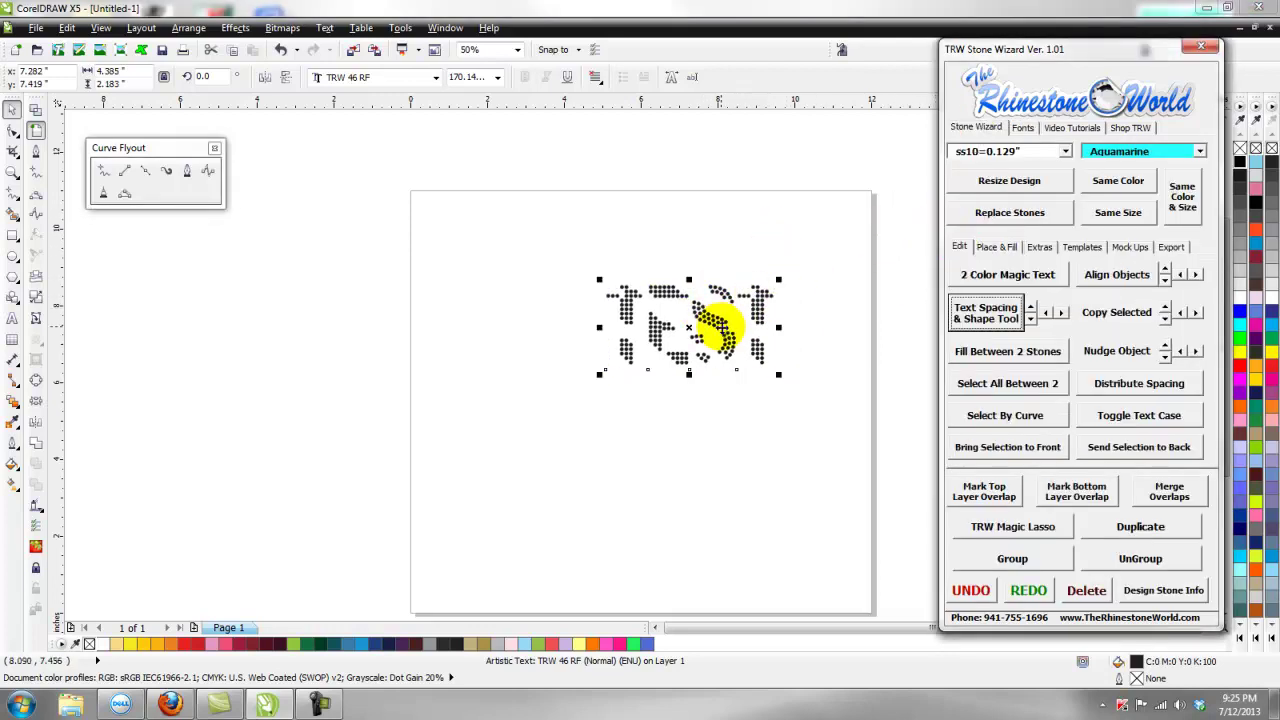
click(980, 281)
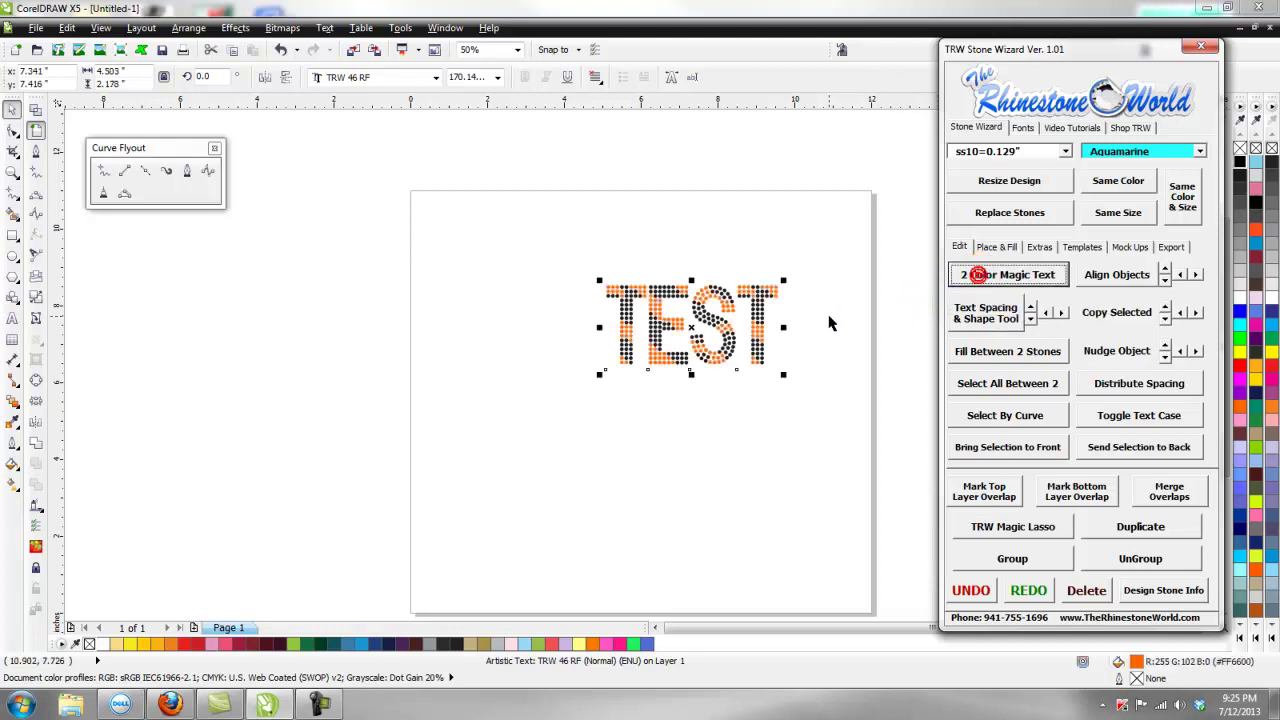
Resize both layers of the two-color text for ss10 (0.129") stones and group the result.
click(828, 315)
drag(829, 243, 537, 443)
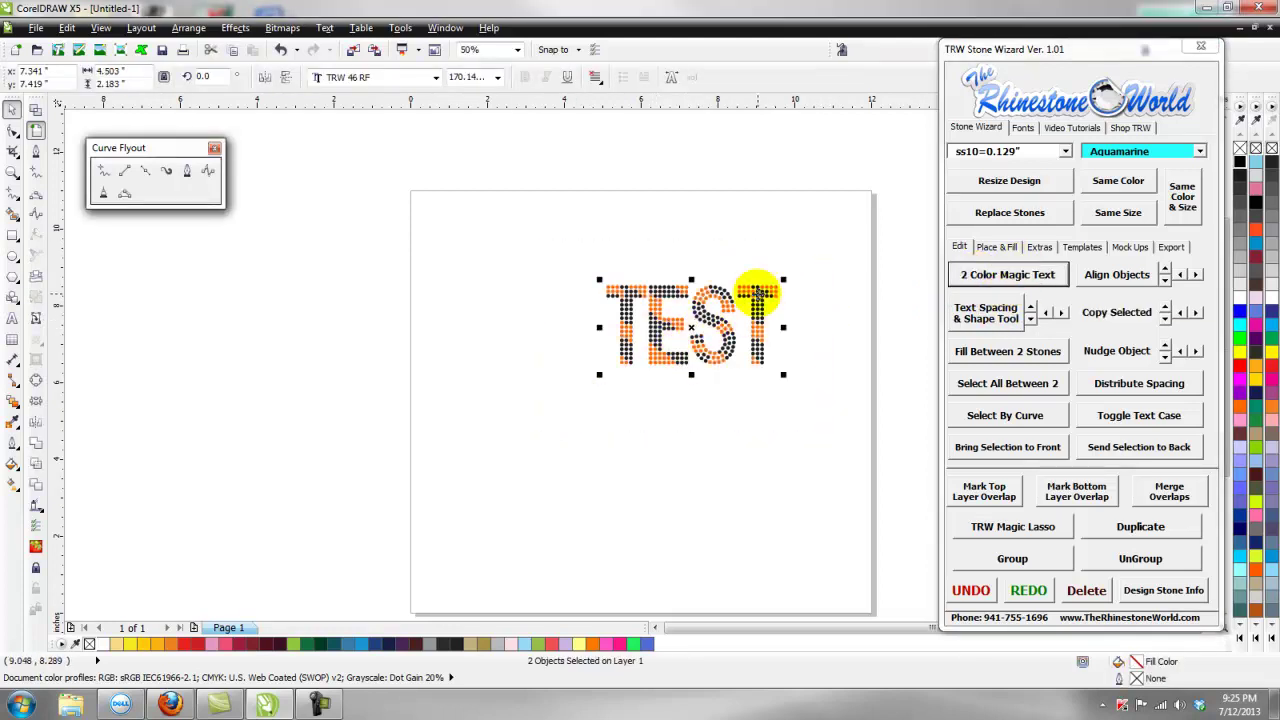
click(988, 248)
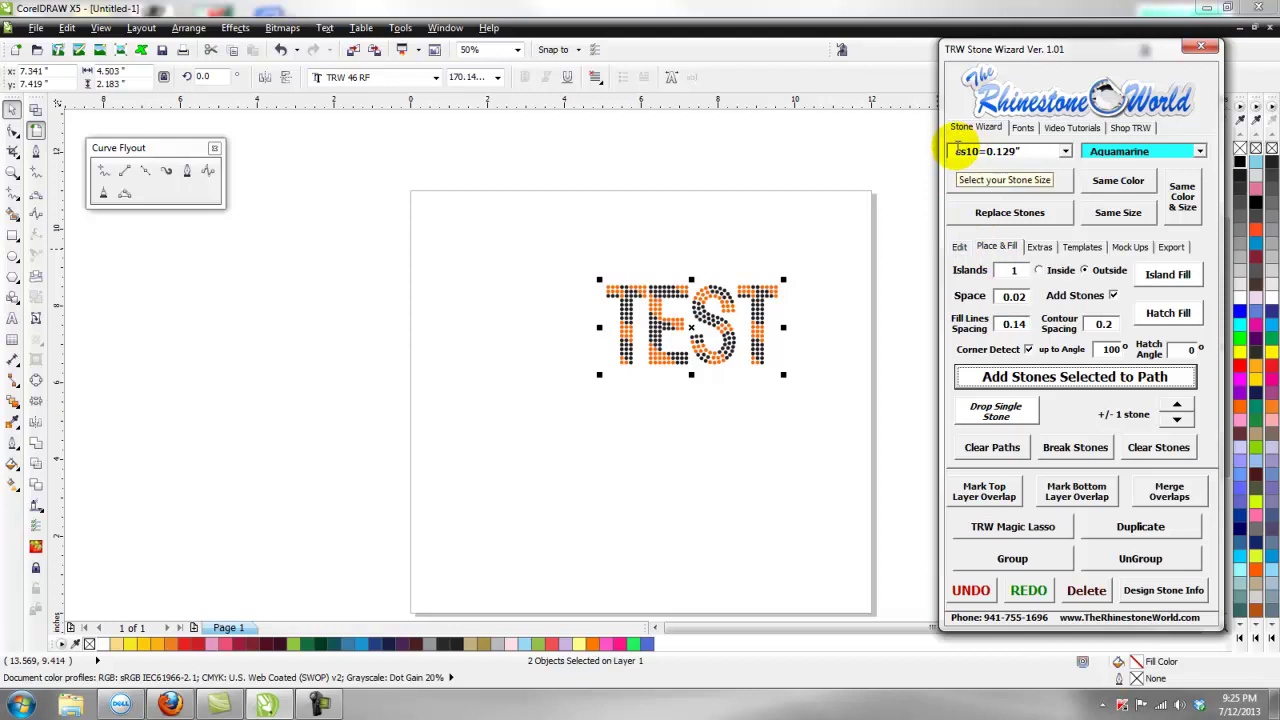
click(989, 184)
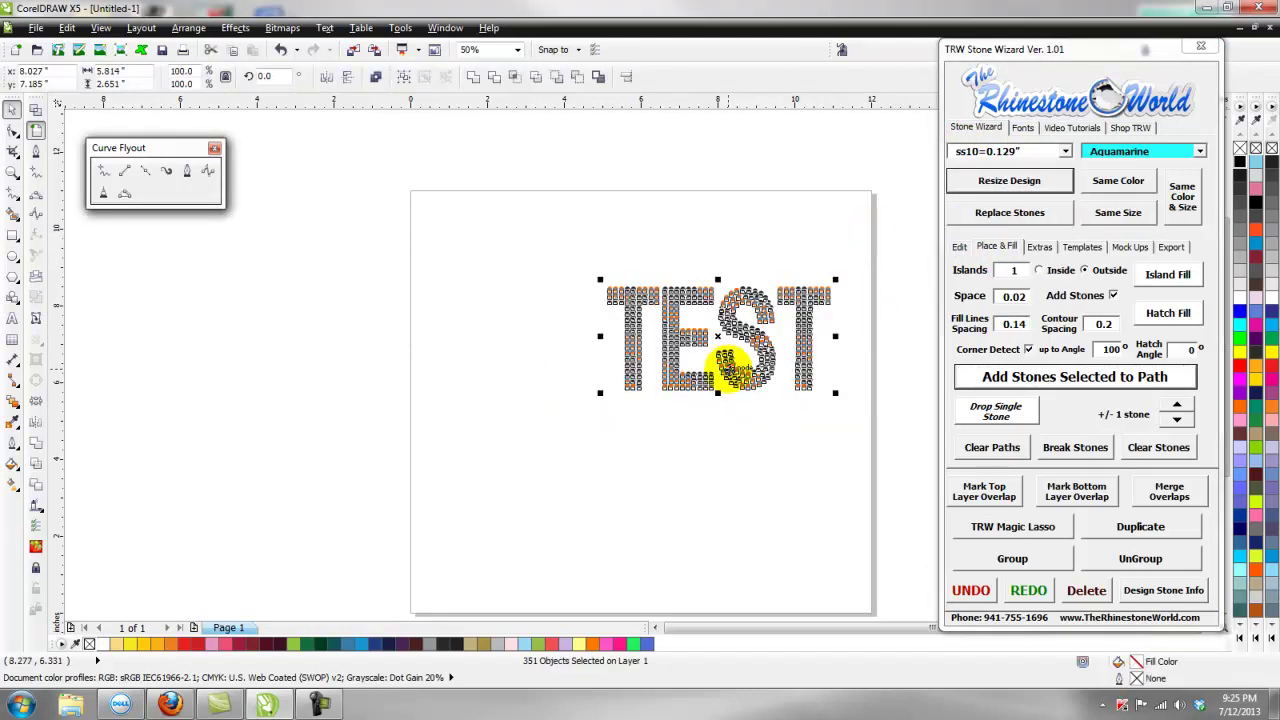
click(1011, 559)
click(800, 446)
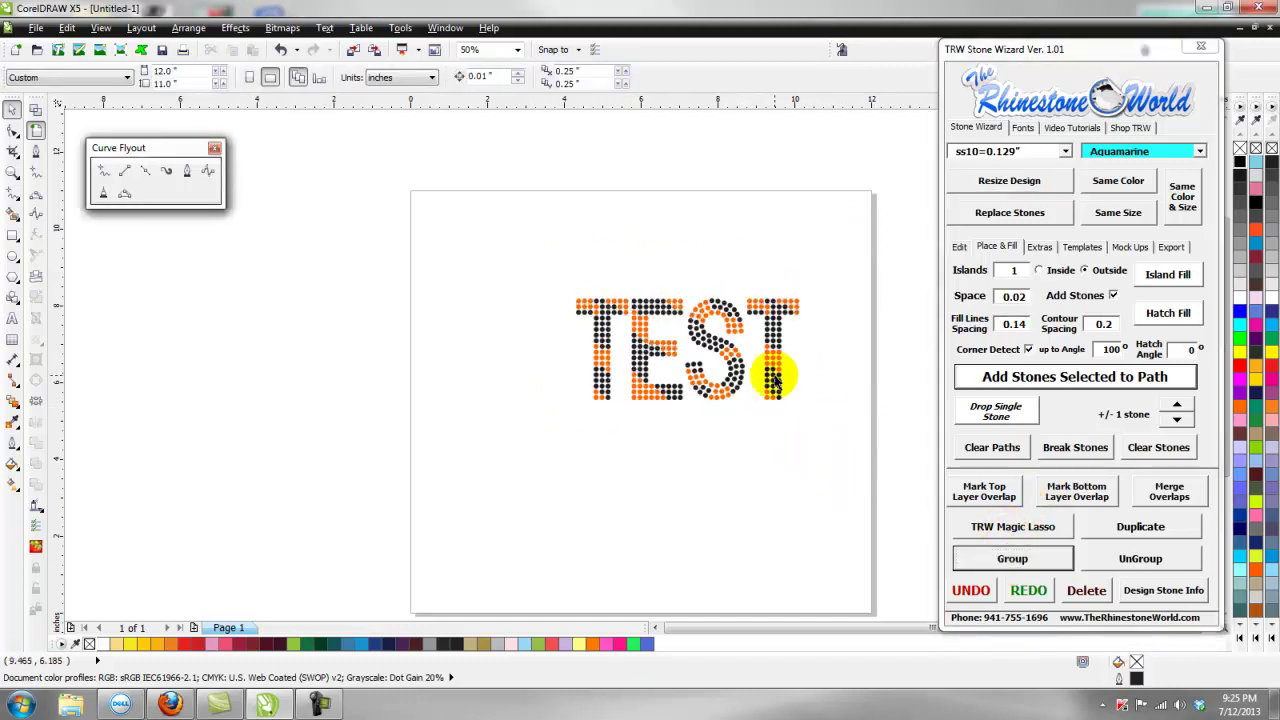
Move the TEST group slightly higher and outline it with one outside Island Fill of Aquamarine ss10 stones at 0.02 spacing.
drag(773, 380, 762, 350)
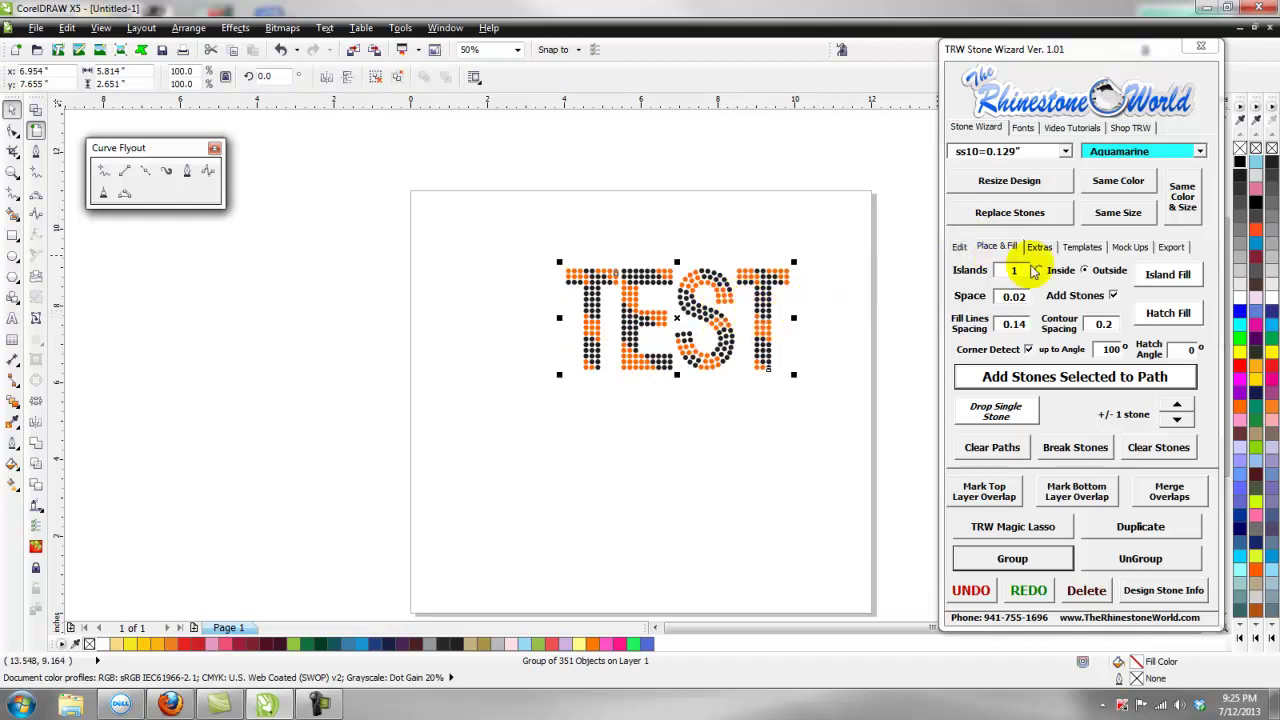
click(1028, 270)
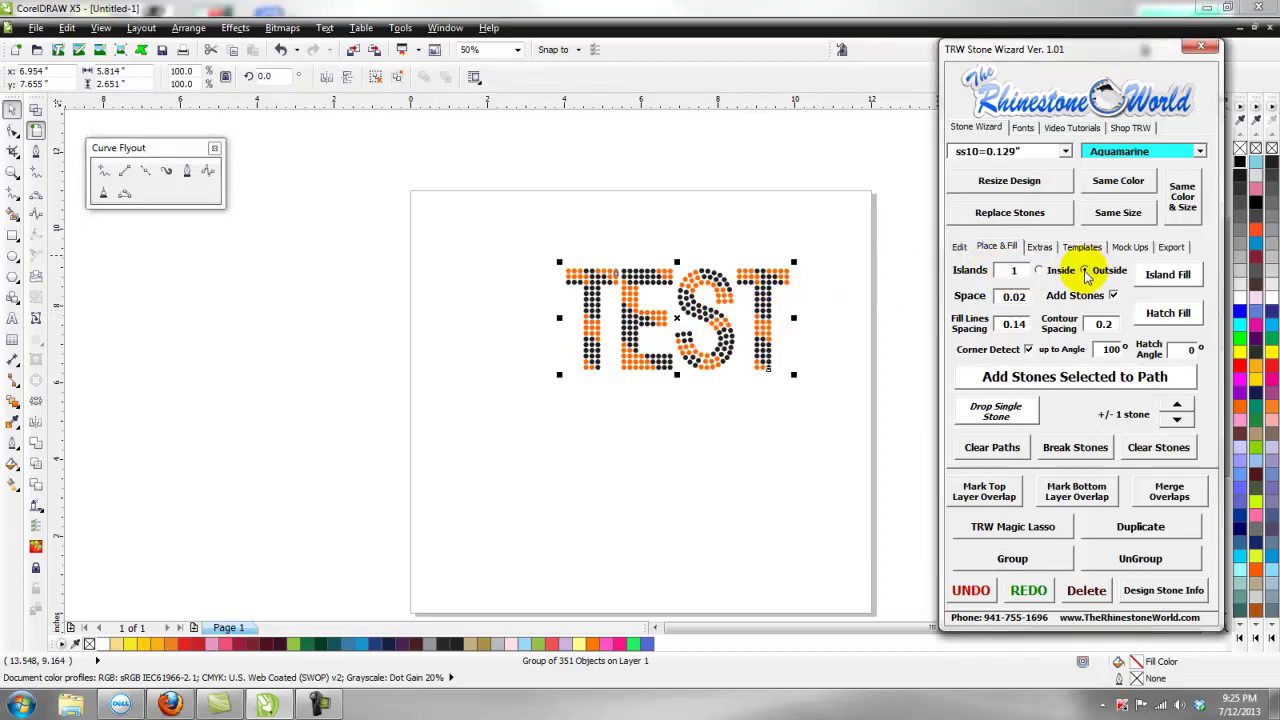
click(1040, 271)
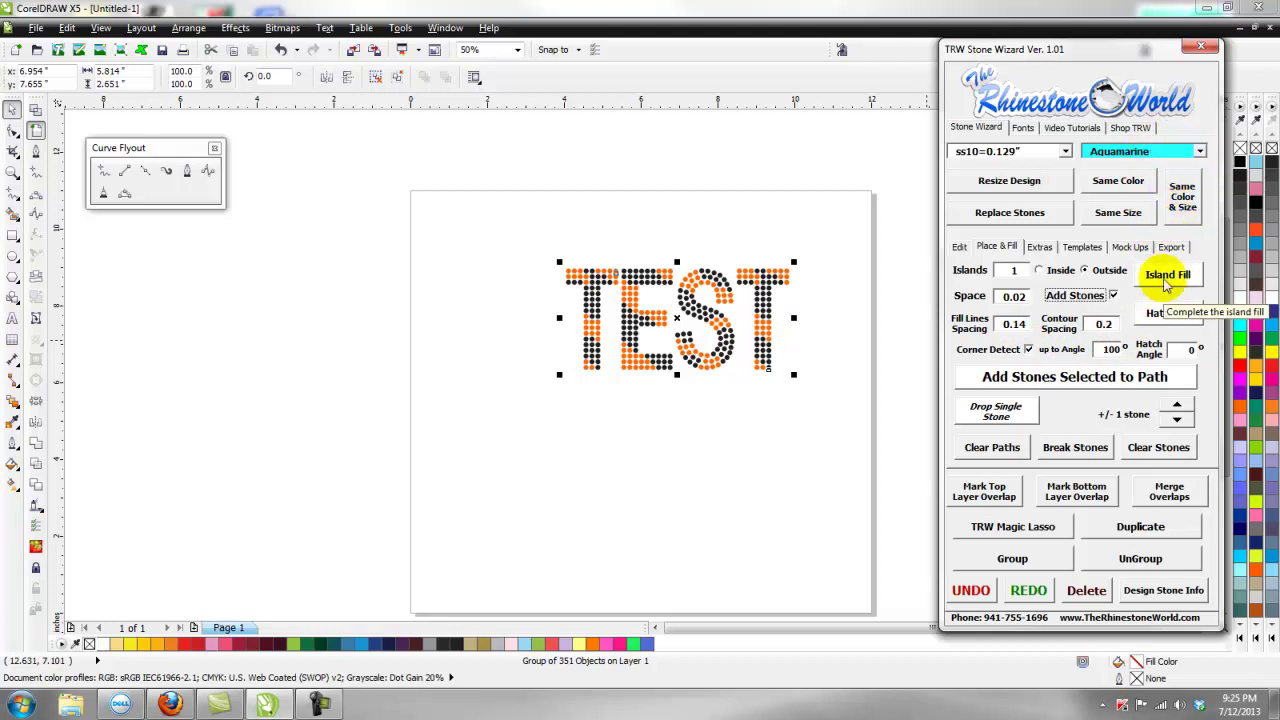
click(1166, 280)
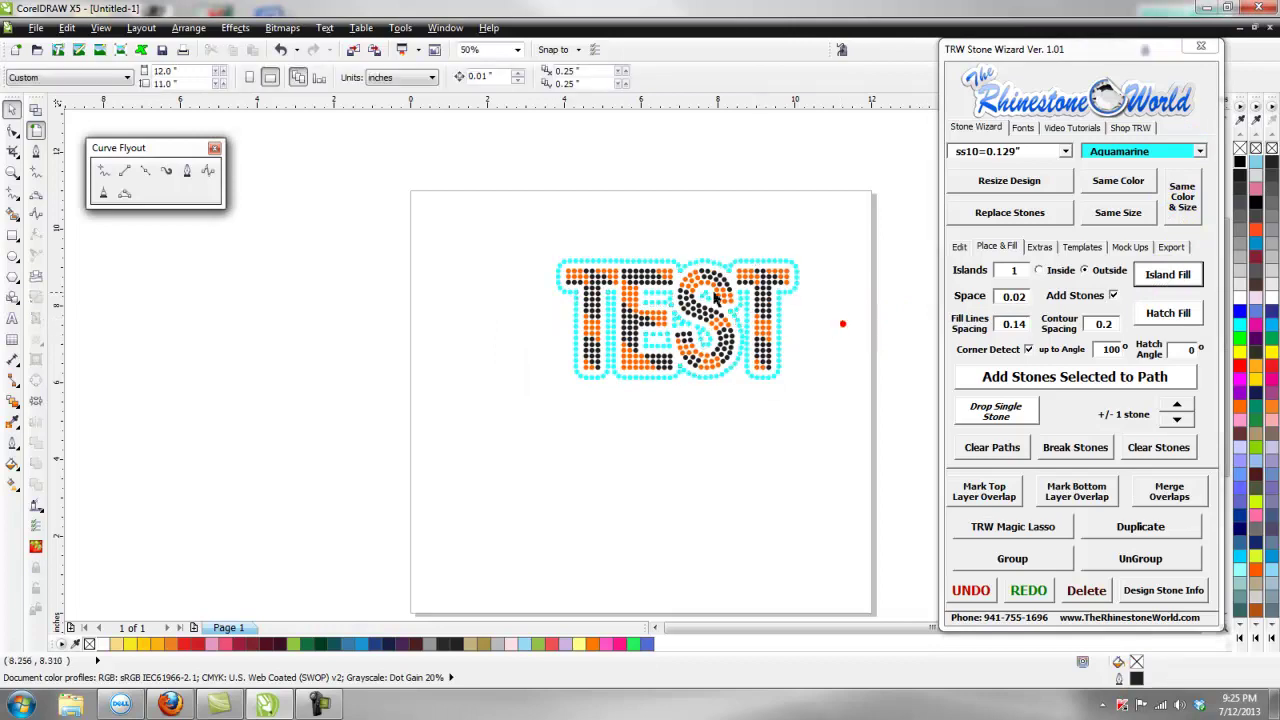
Examine the spacing and overlaps of the outline stones around and between the TEST letters.
scroll(716, 298, up, 3)
scroll(712, 293, down, 3)
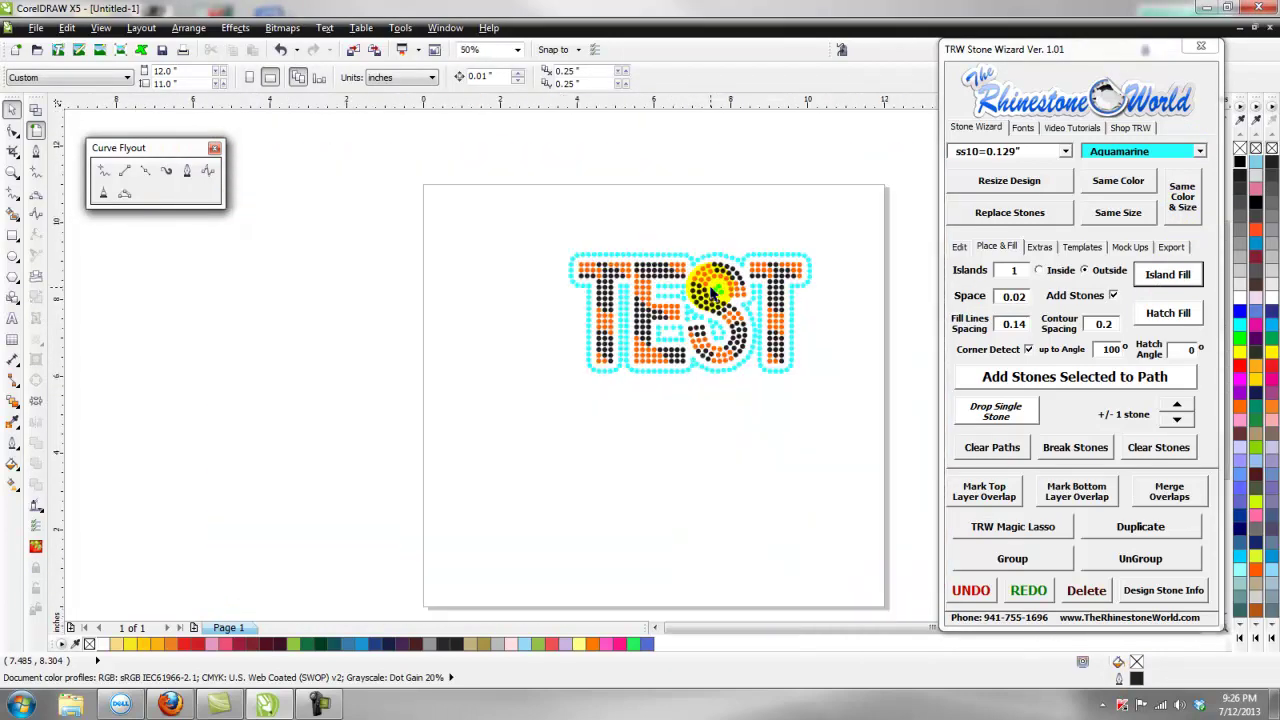
click(795, 258)
click(830, 316)
scroll(826, 323, up, 3)
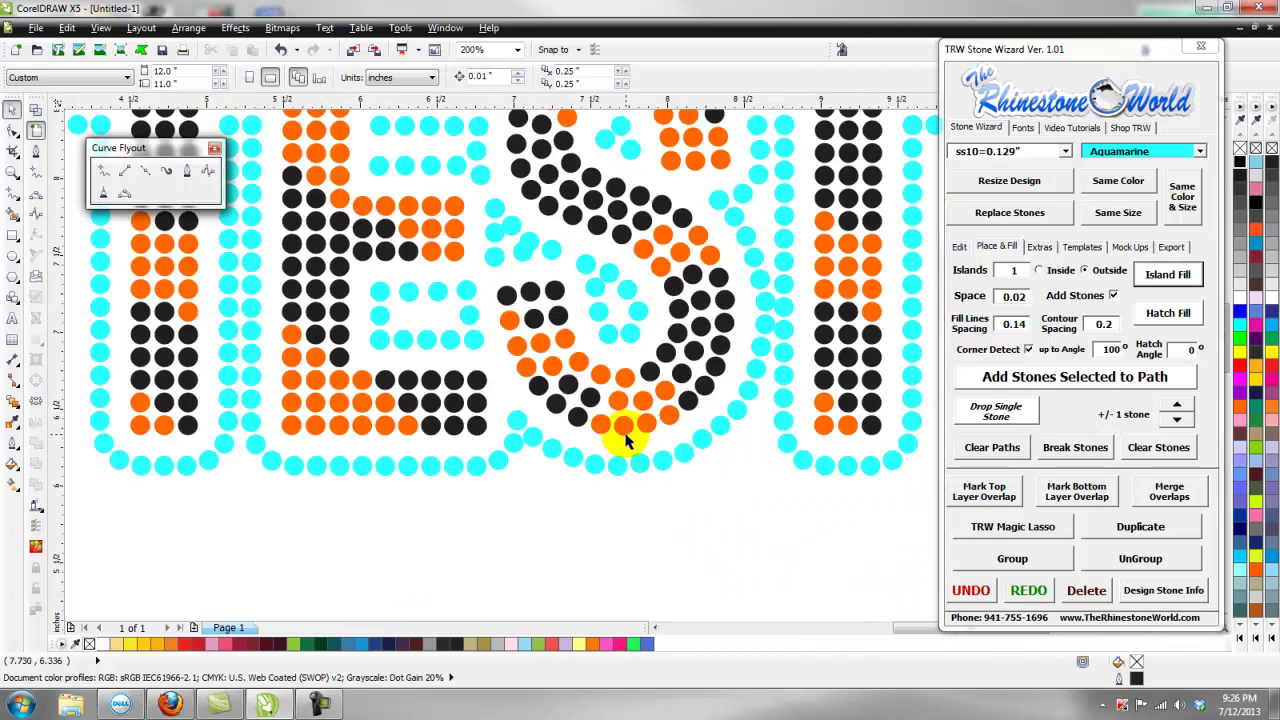
scroll(612, 436, down, 1)
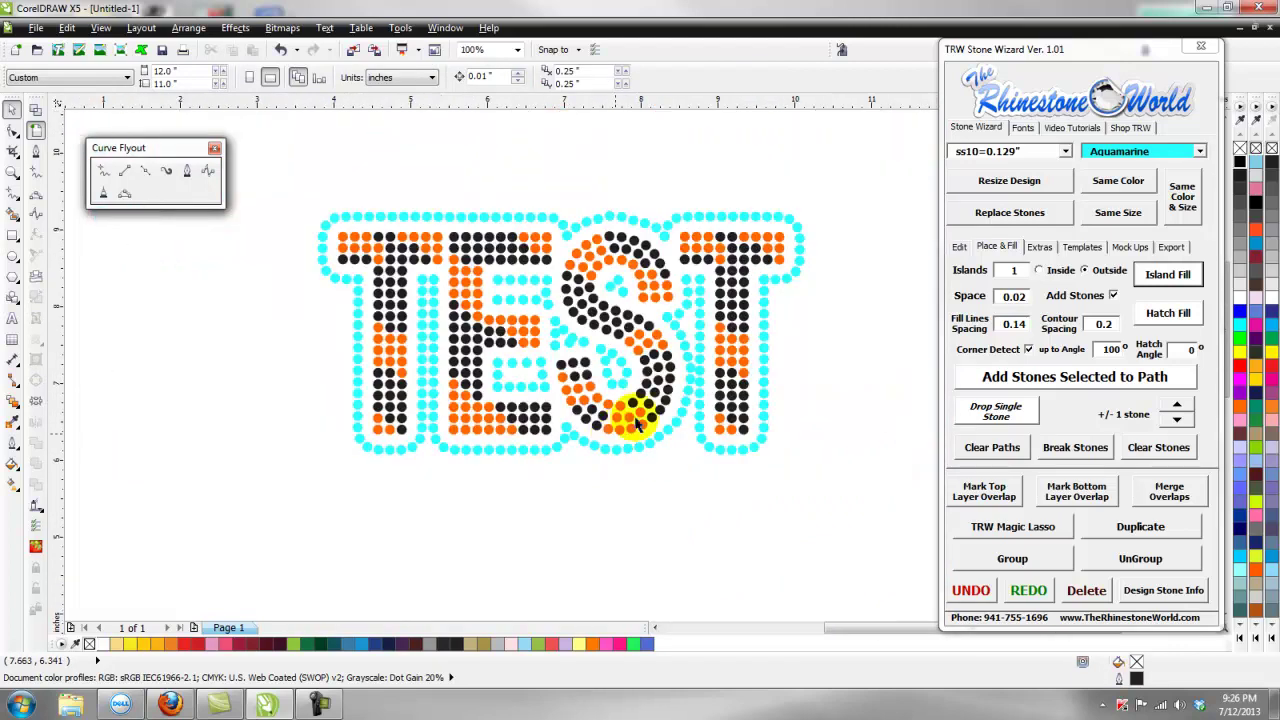
scroll(757, 292, up, 1)
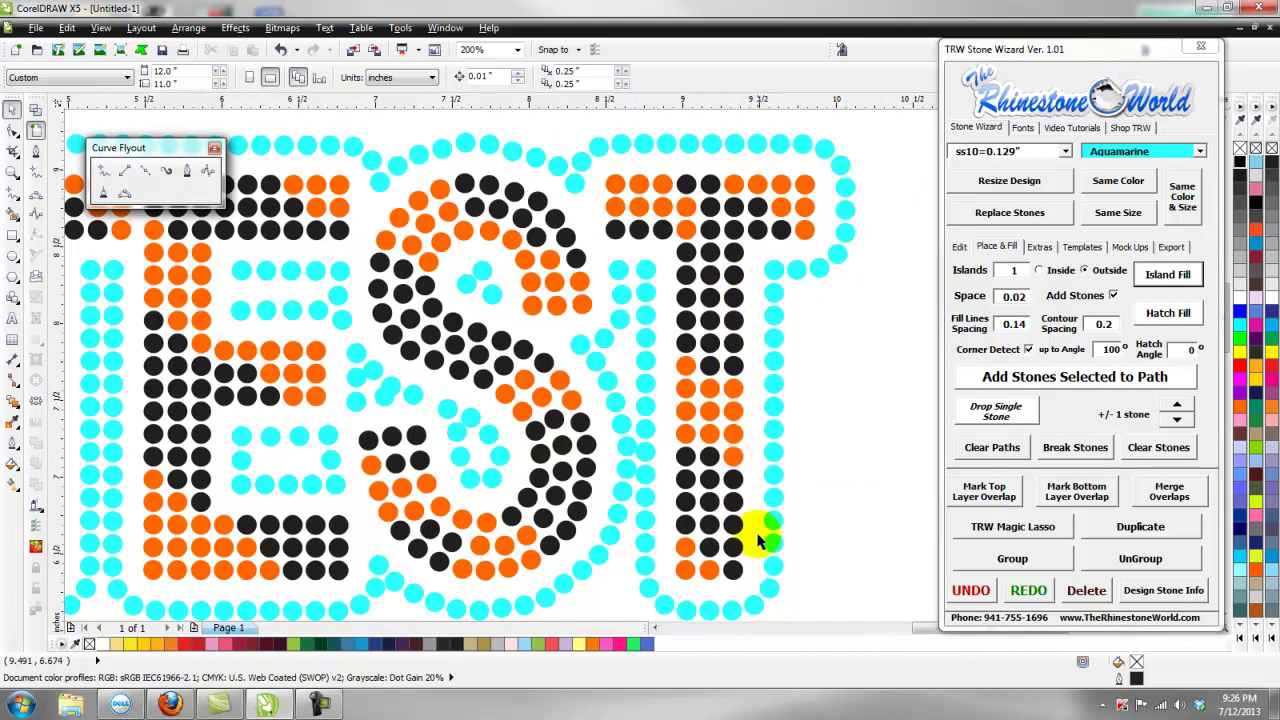
scroll(673, 156, down, 1)
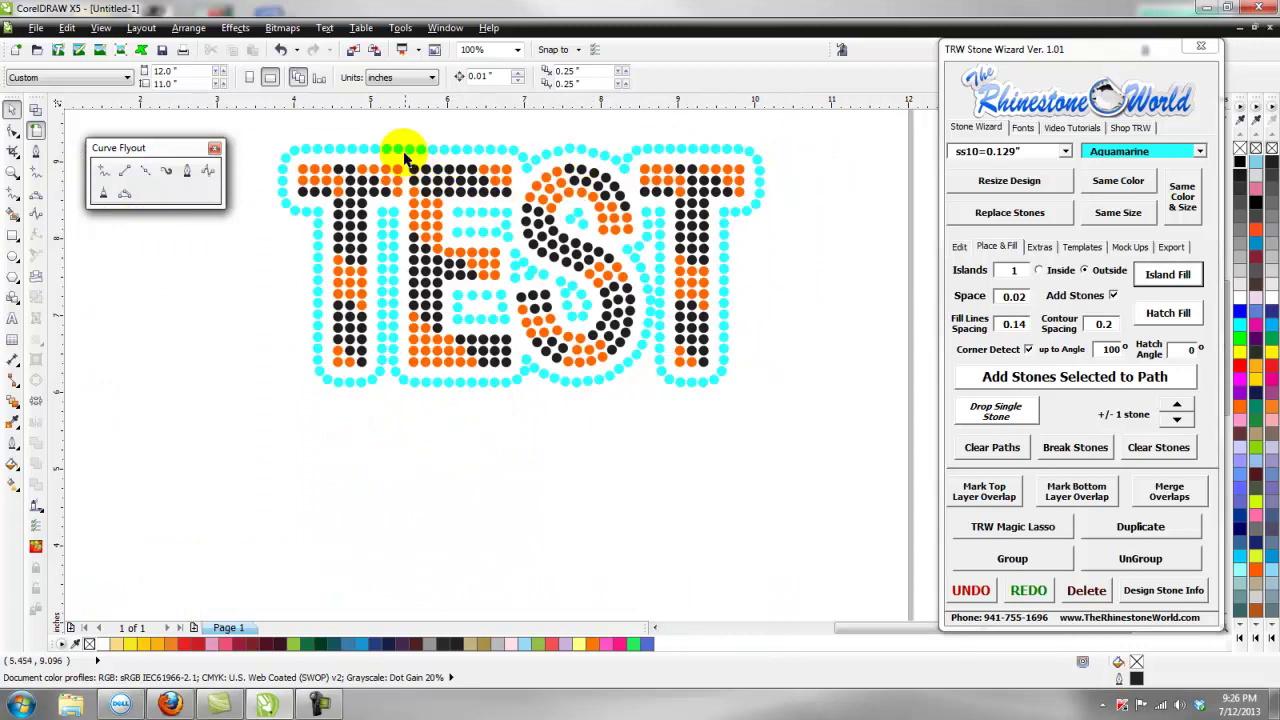
scroll(328, 140, up, 1)
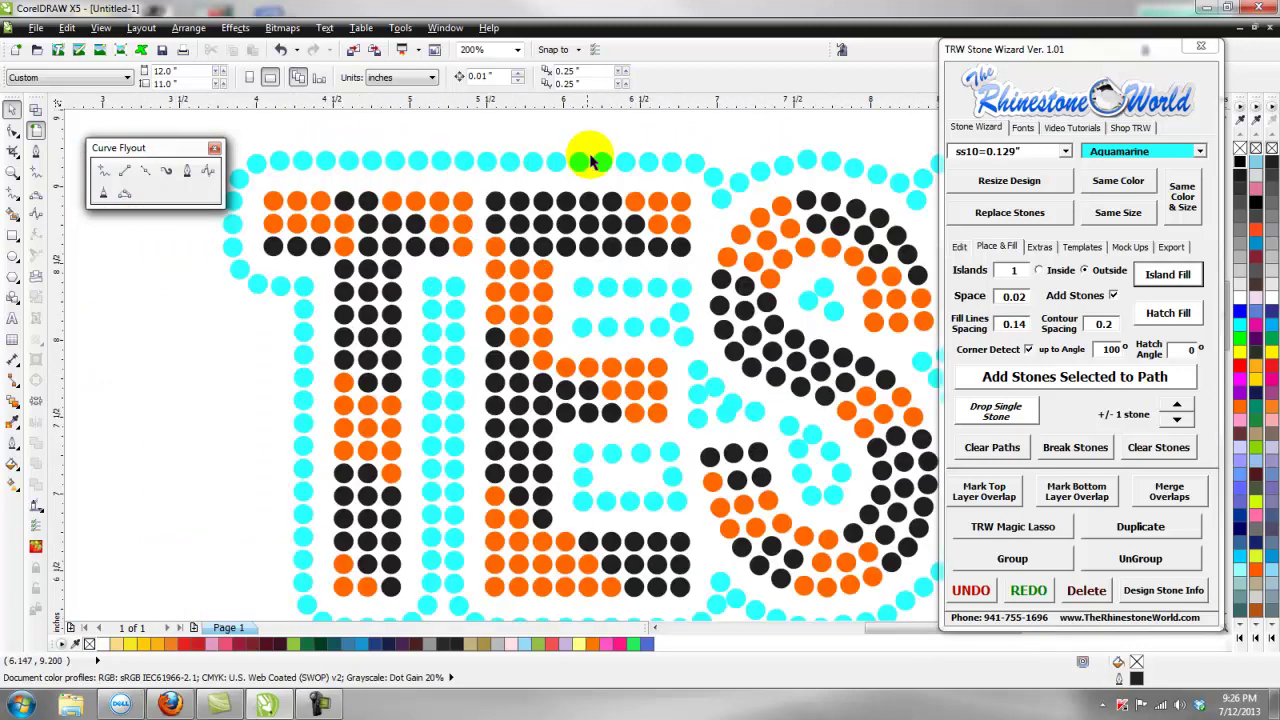
scroll(334, 337, down, 1)
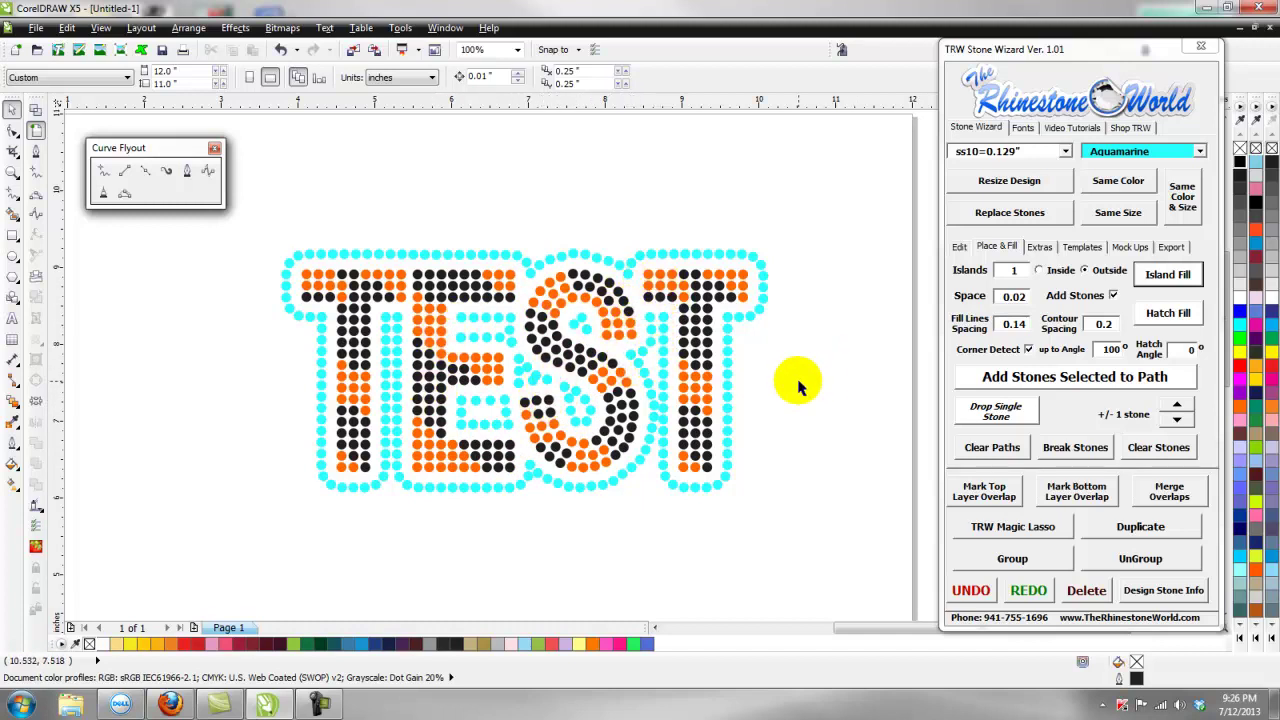
Try to select all the aquamarine outline stones with Same Color, starting from the last T's outline.
drag(805, 190, 217, 517)
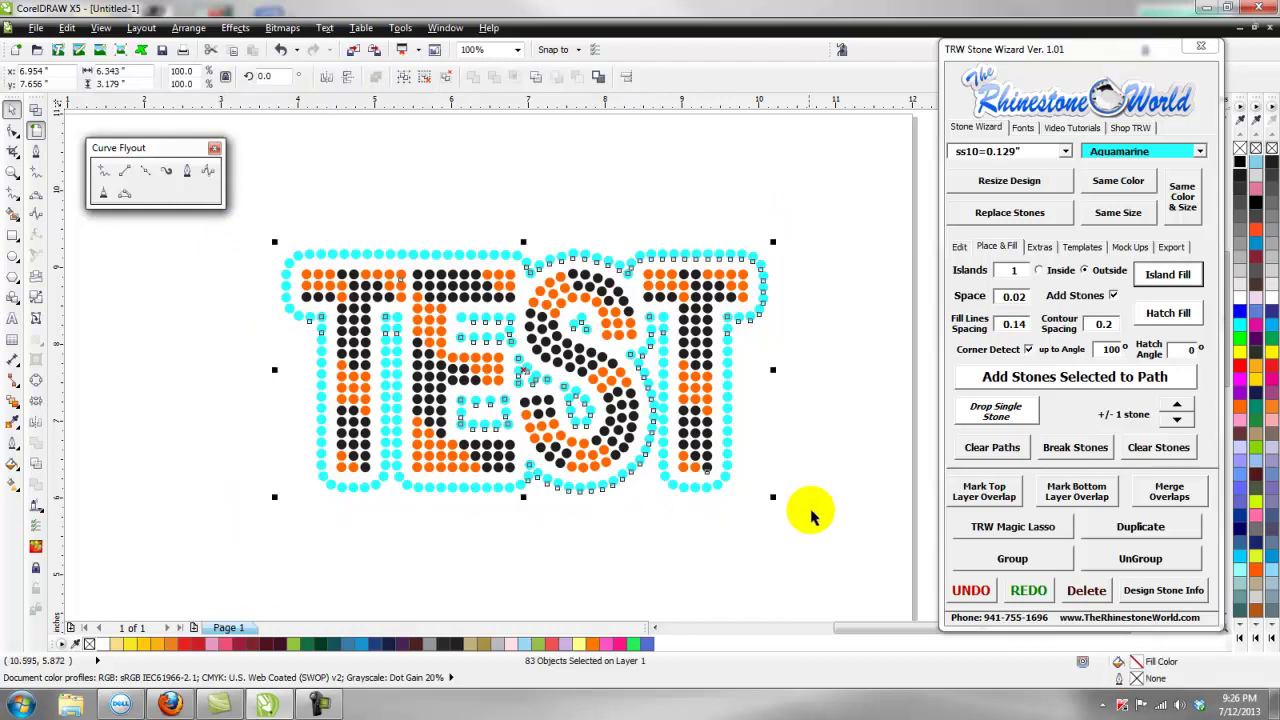
click(803, 452)
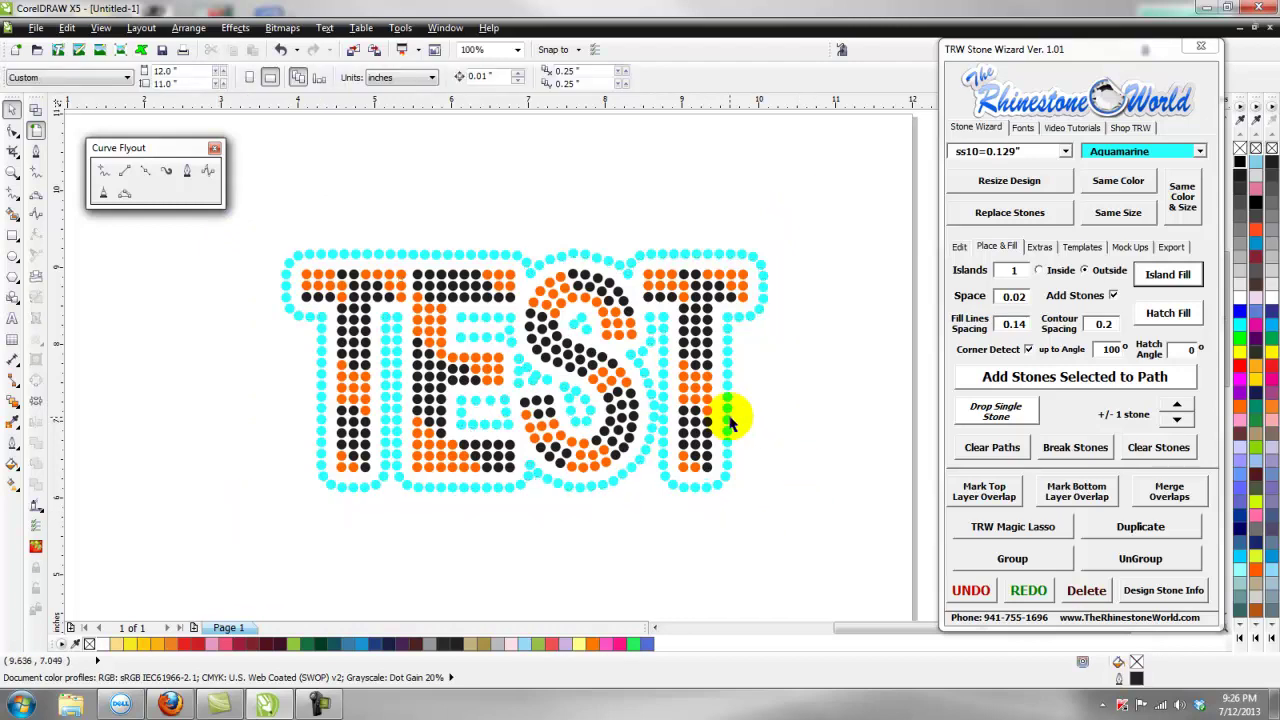
click(733, 414)
click(1112, 186)
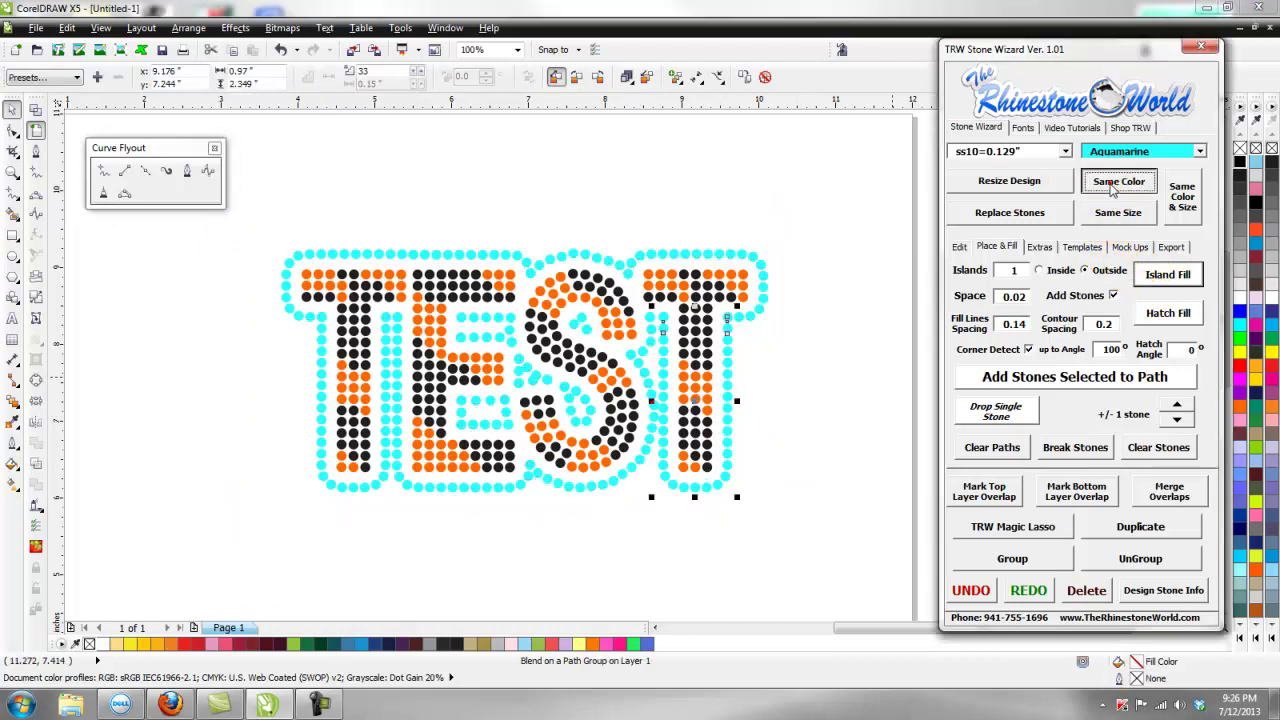
click(705, 292)
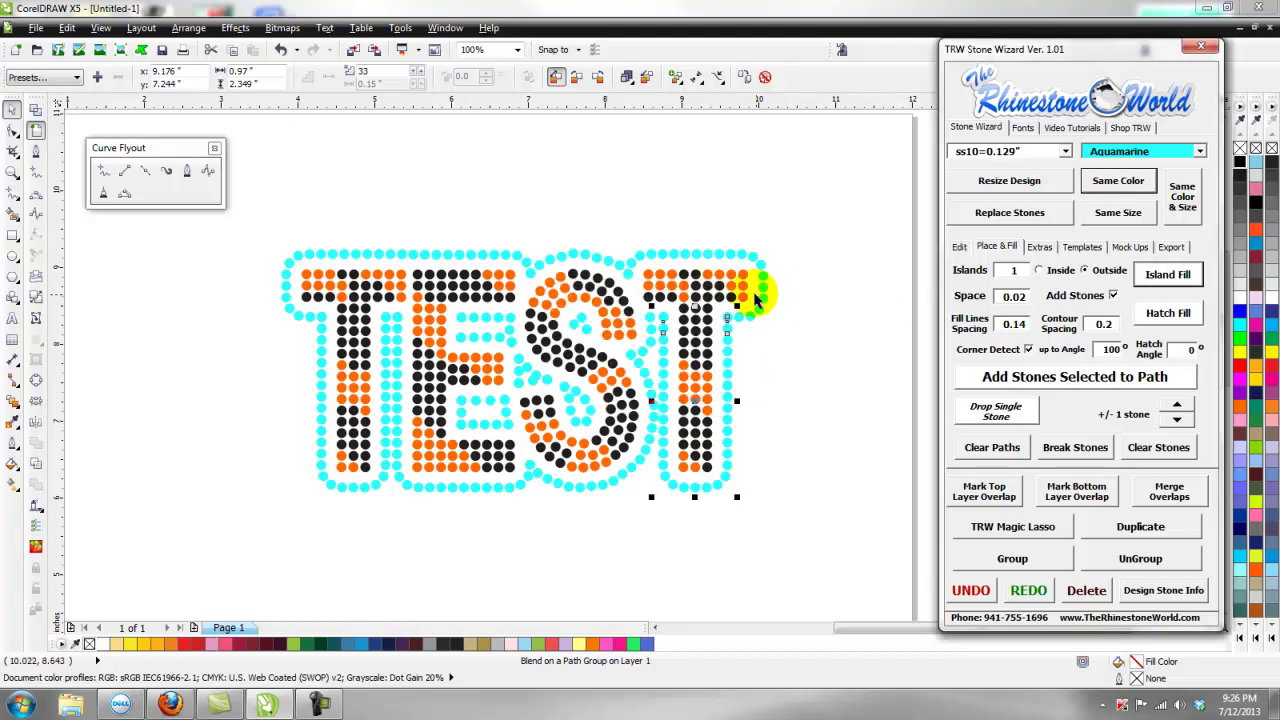
click(831, 284)
Select the whole TEST design and clear the paths beneath its outline stones.
drag(833, 183, 249, 575)
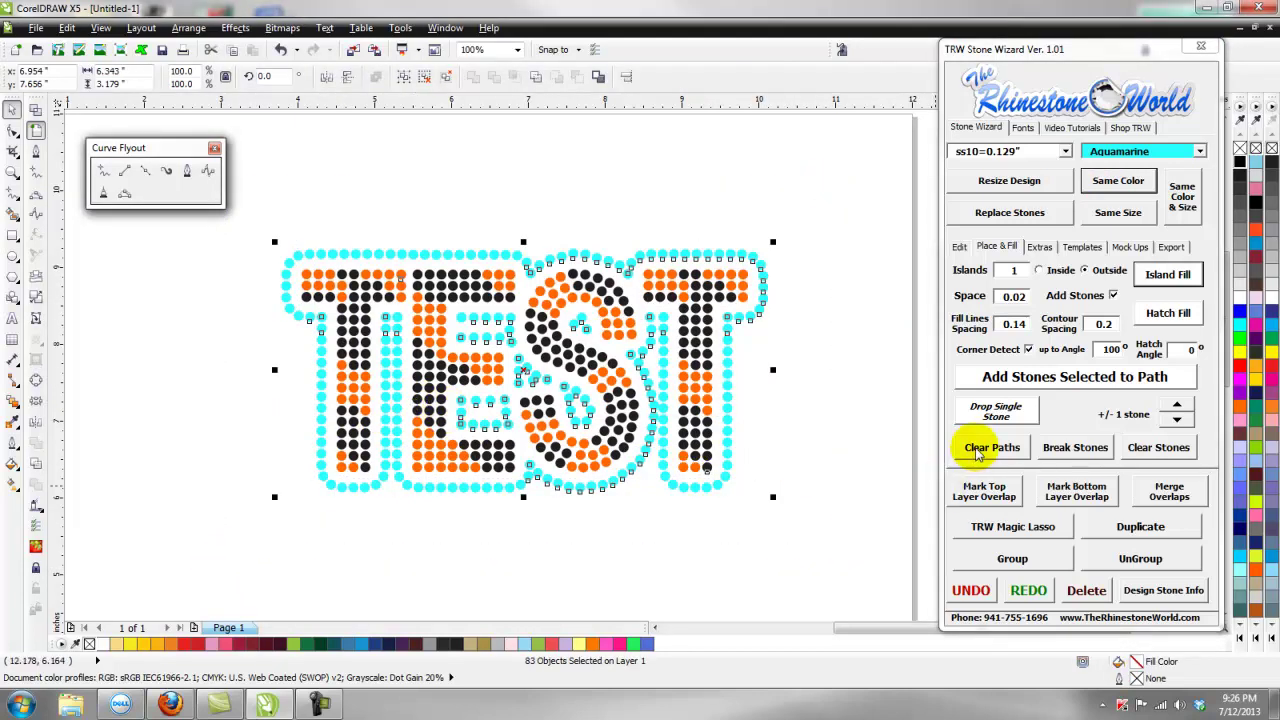
click(977, 450)
click(810, 435)
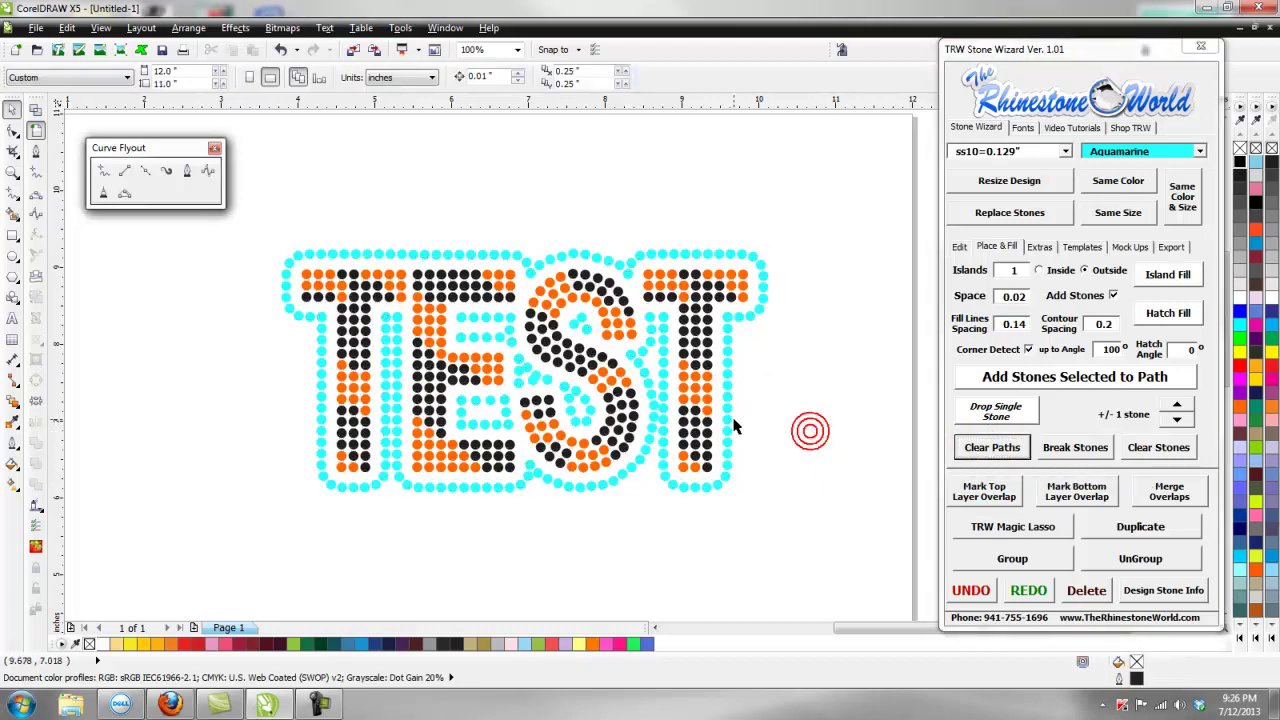
Select a single aquamarine outline stone and extend the selection to every stone of the same color.
scroll(781, 463, up, 2)
drag(726, 420, 678, 381)
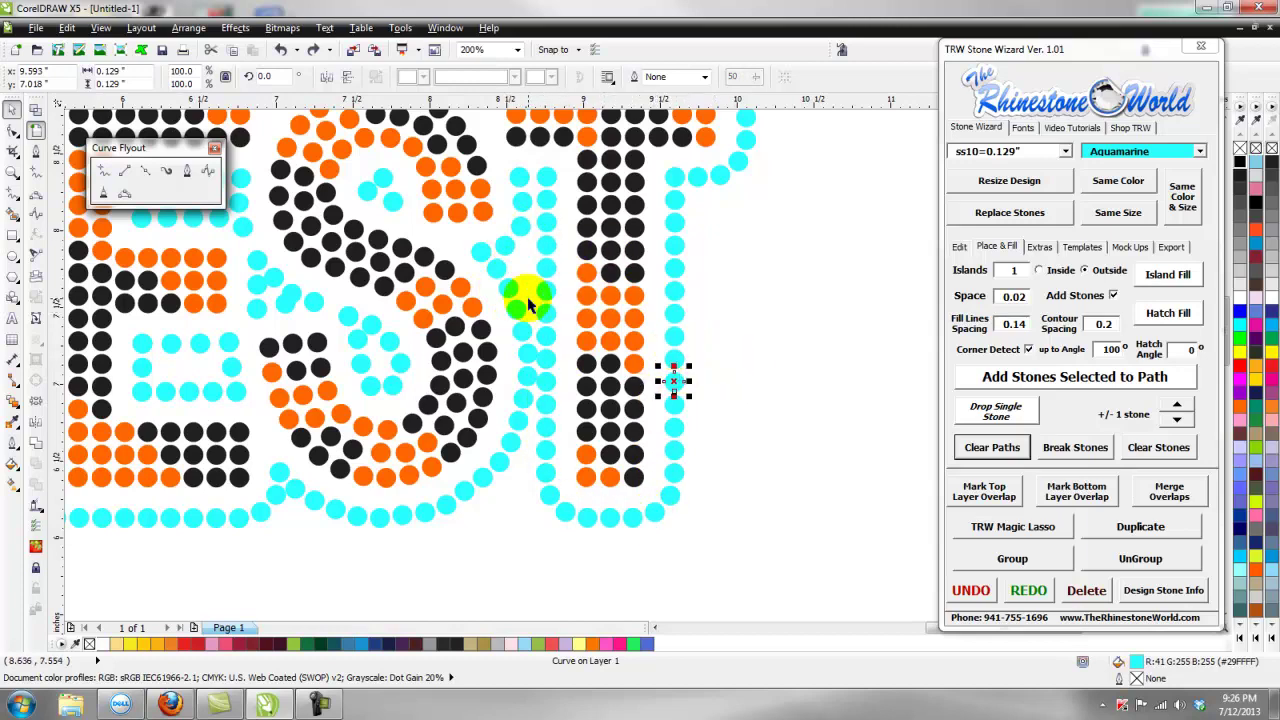
scroll(520, 295, down, 2)
click(647, 294)
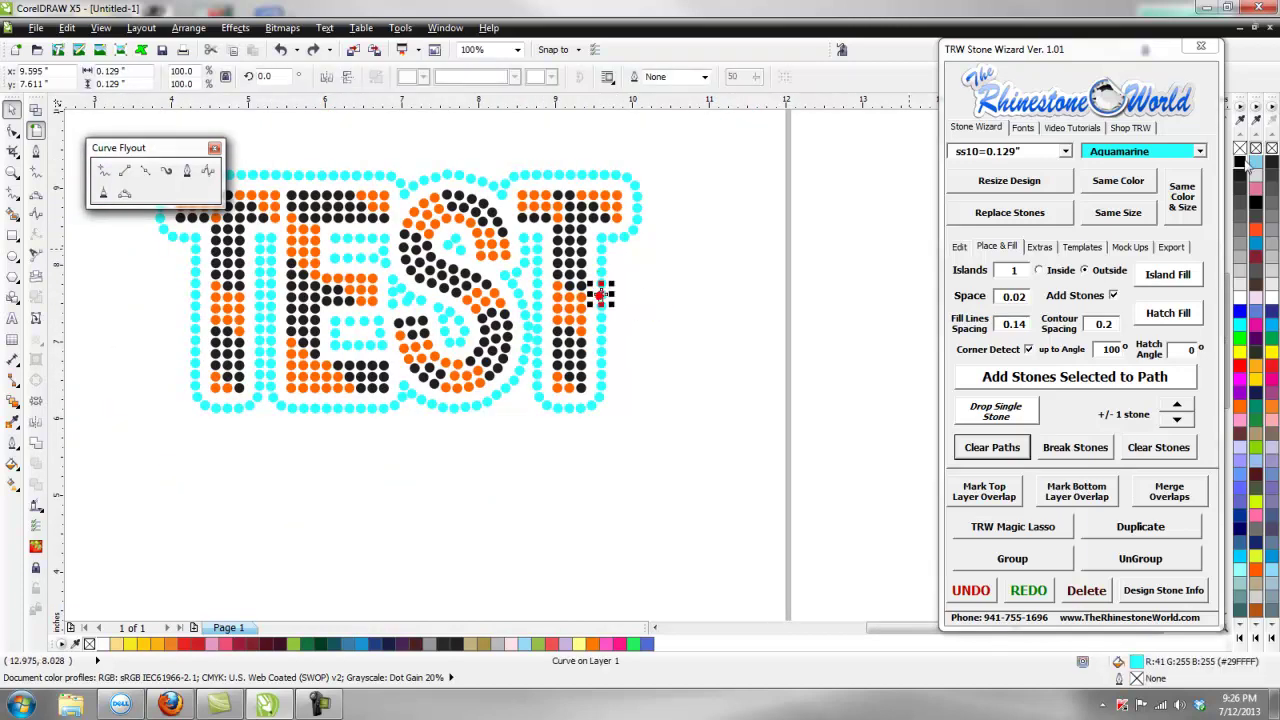
click(1125, 190)
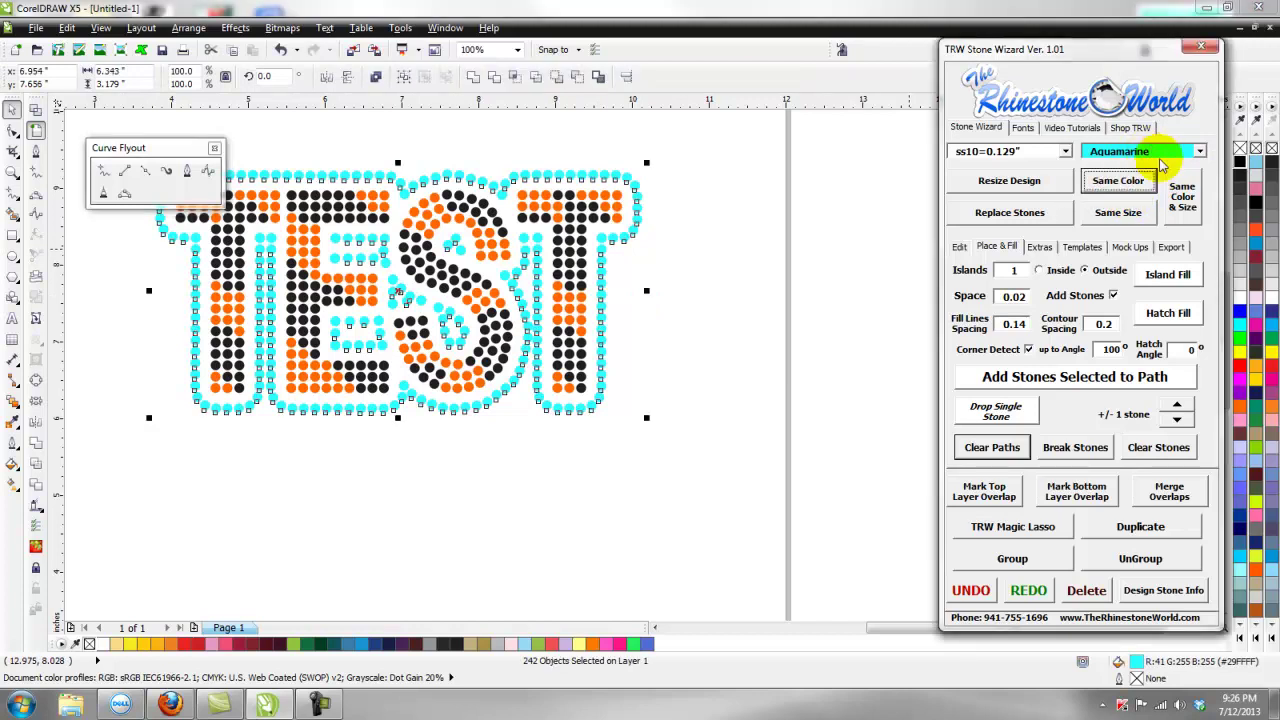
Recolor the selected outline stones Orange.
click(1198, 151)
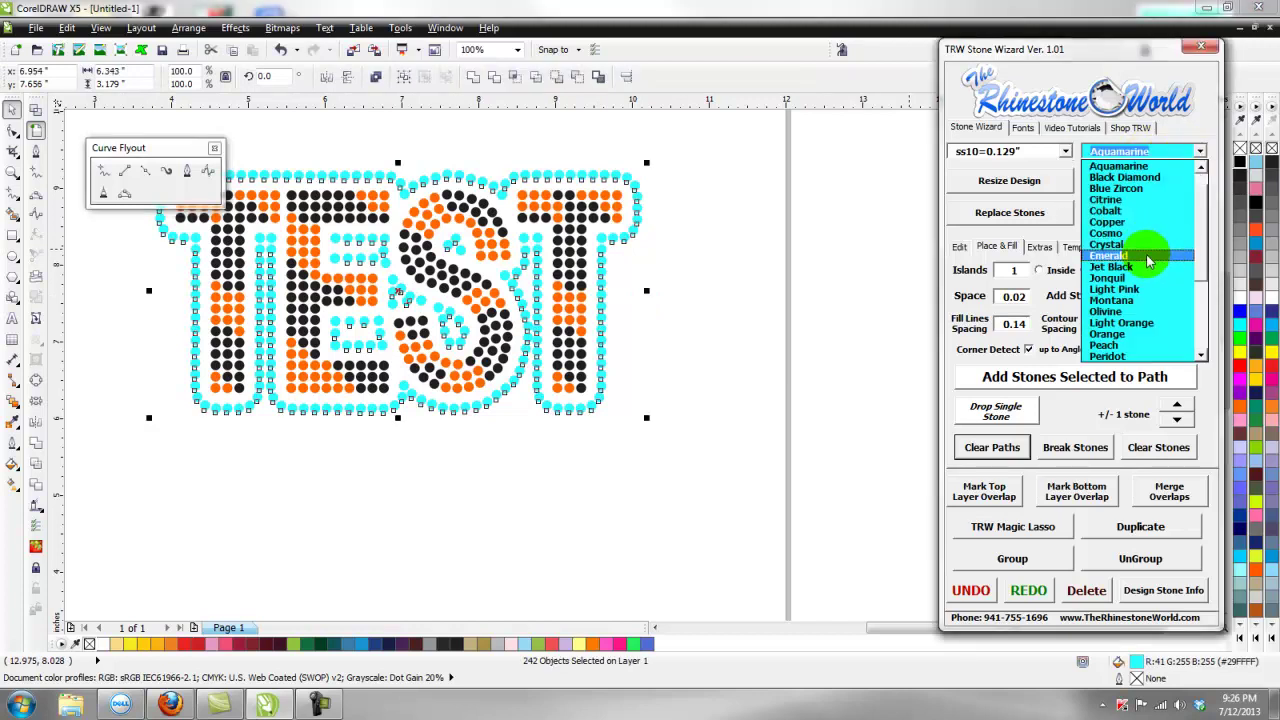
click(1160, 336)
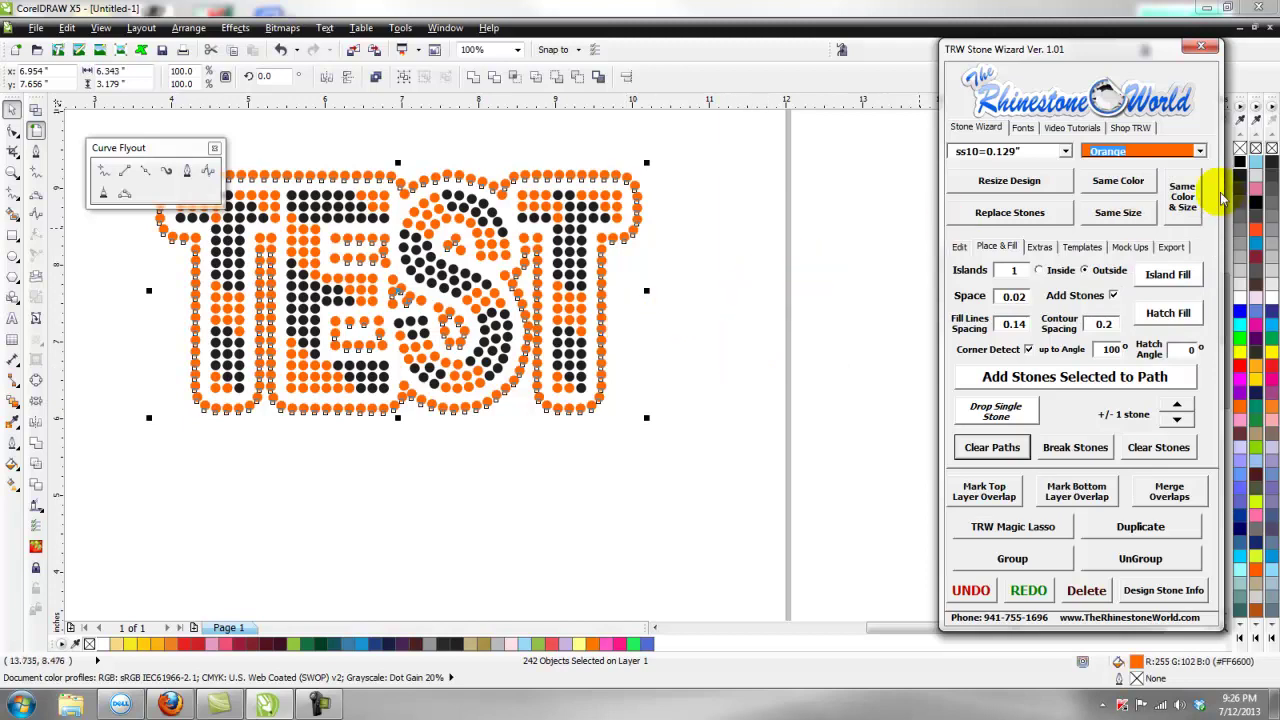
Recolor the selected outline stones TRW Blue and deselect them.
click(1200, 151)
click(1130, 345)
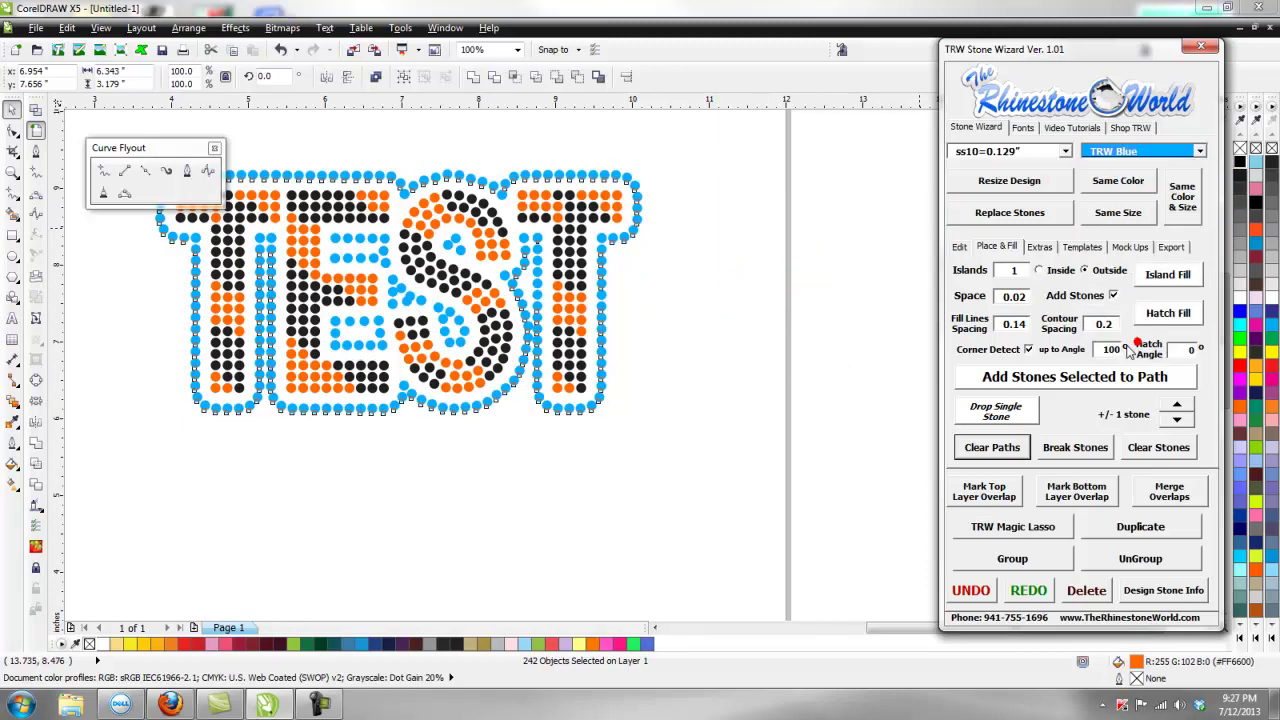
click(685, 325)
scroll(700, 314, down, 1)
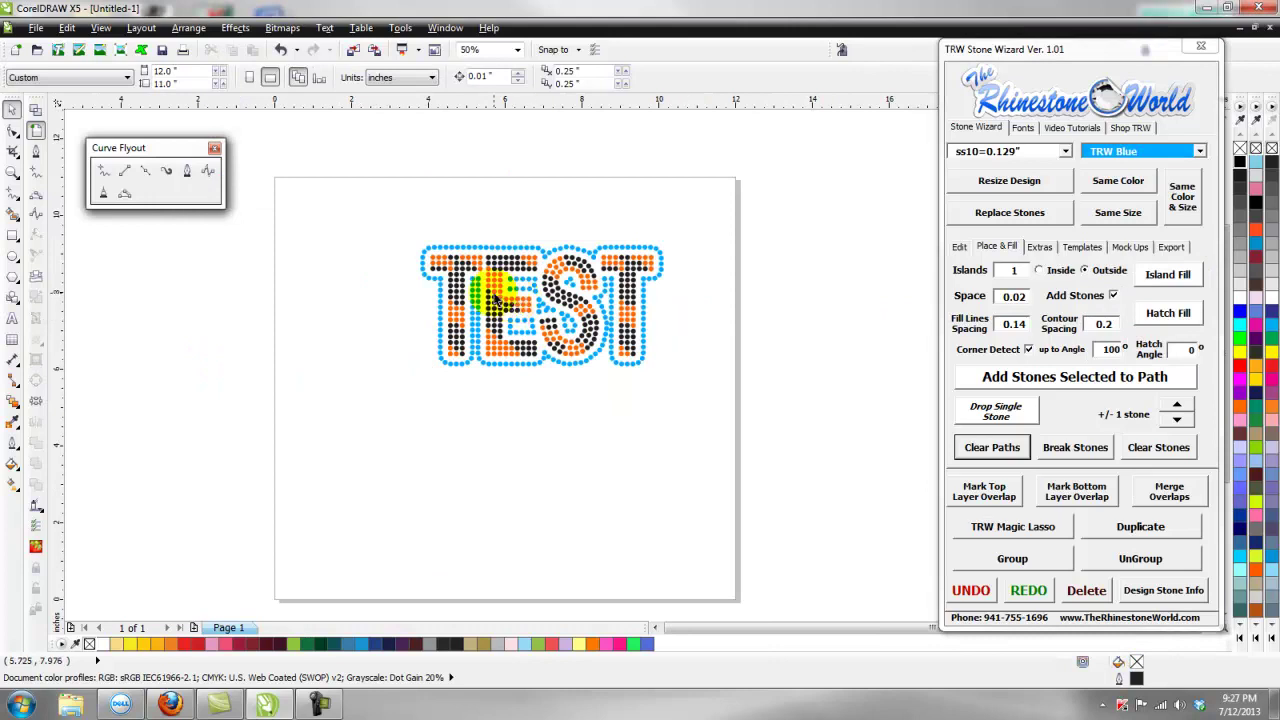
scroll(500, 294, up, 1)
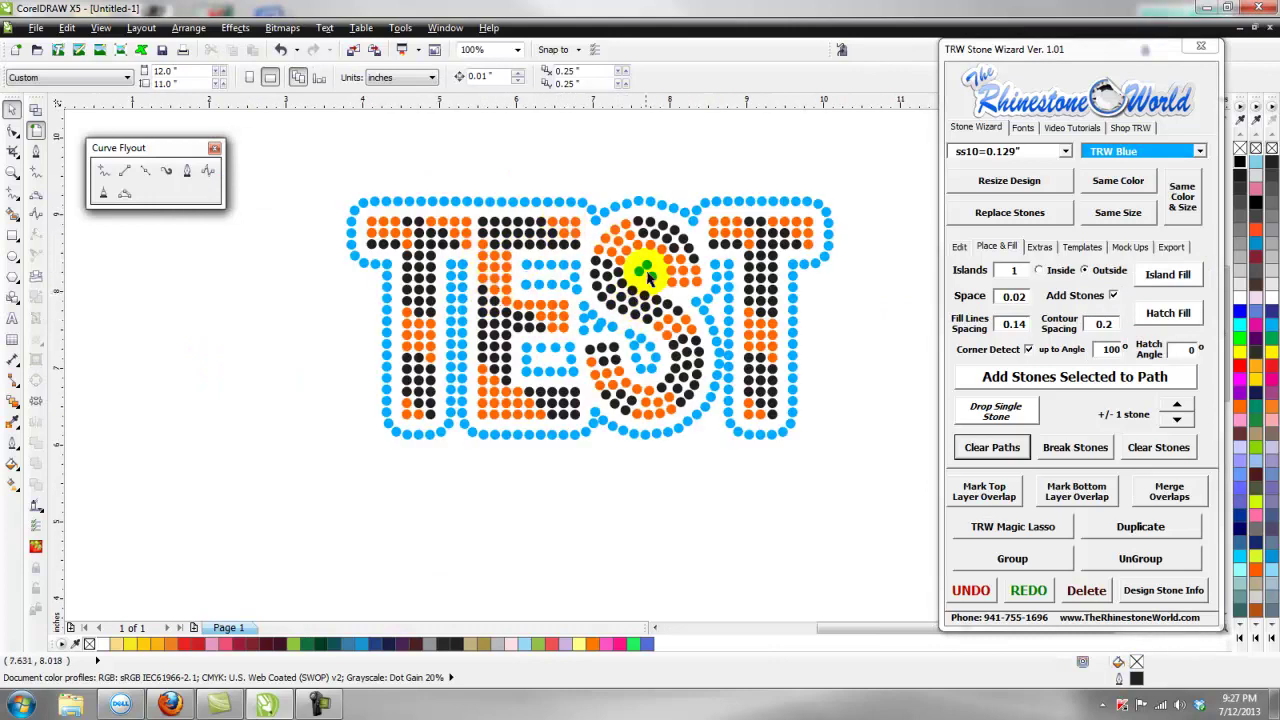